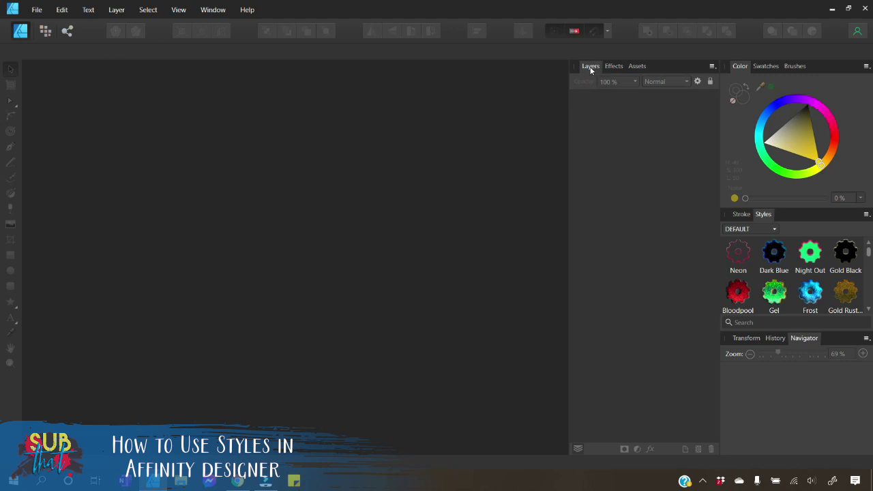
Float the Layers panel and re-dock it, then hide and re-show the Styles panel
{"action": "left_click_drag", "start_coordinate": [591, 68], "coordinate": [554, 71]}
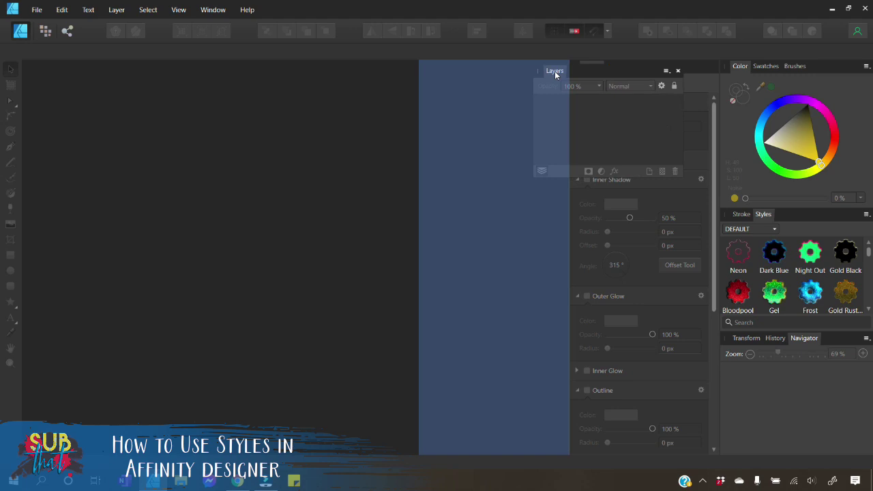
{"action": "left_click_drag", "start_coordinate": [554, 71], "coordinate": [594, 68]}
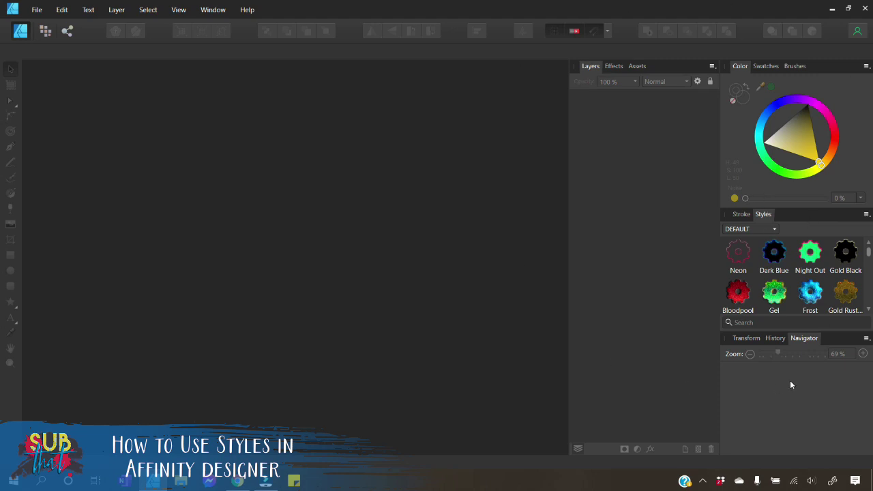
{"action": "left_click", "coordinate": [177, 11]}
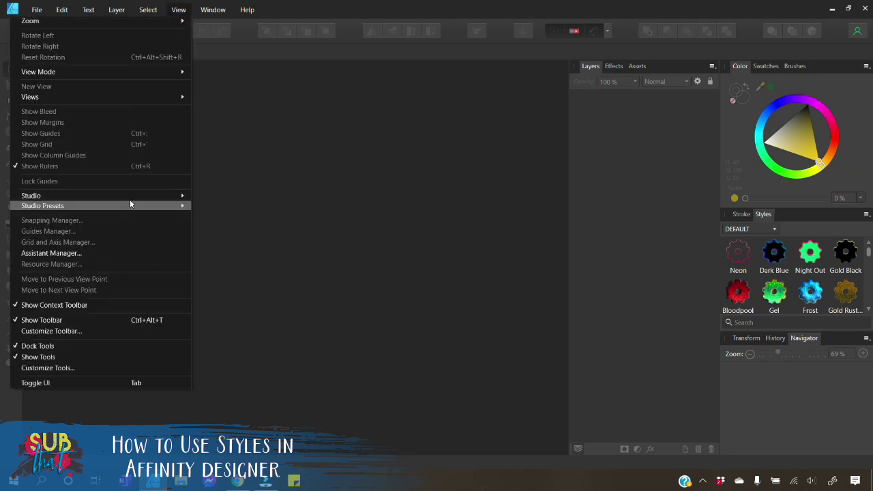
{"action": "mouse_move", "coordinate": [133, 198]}
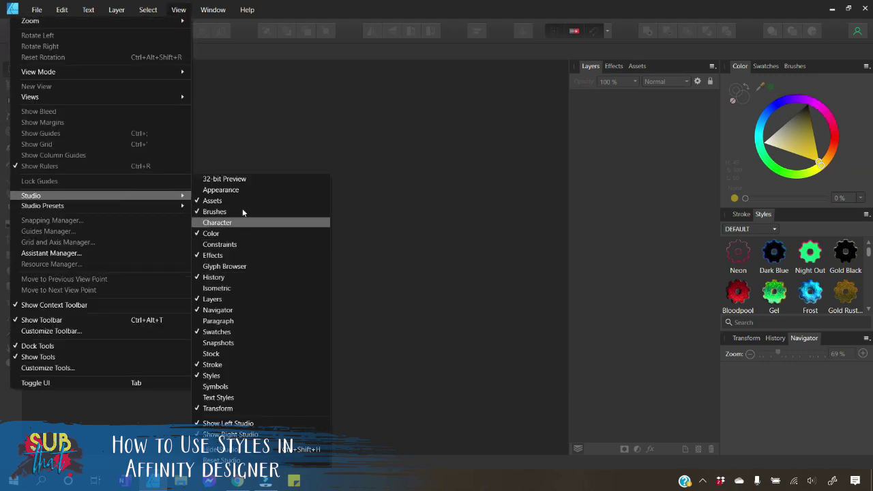
{"action": "left_click", "coordinate": [211, 375]}
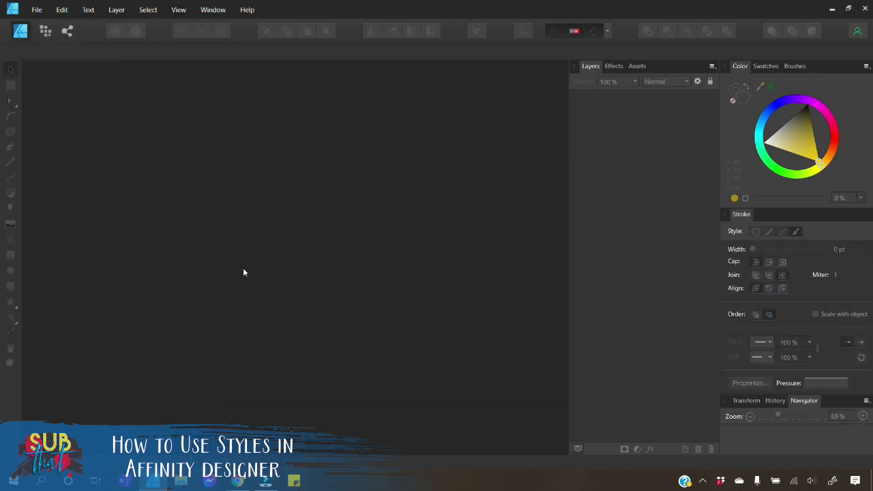
{"action": "left_click", "coordinate": [179, 12]}
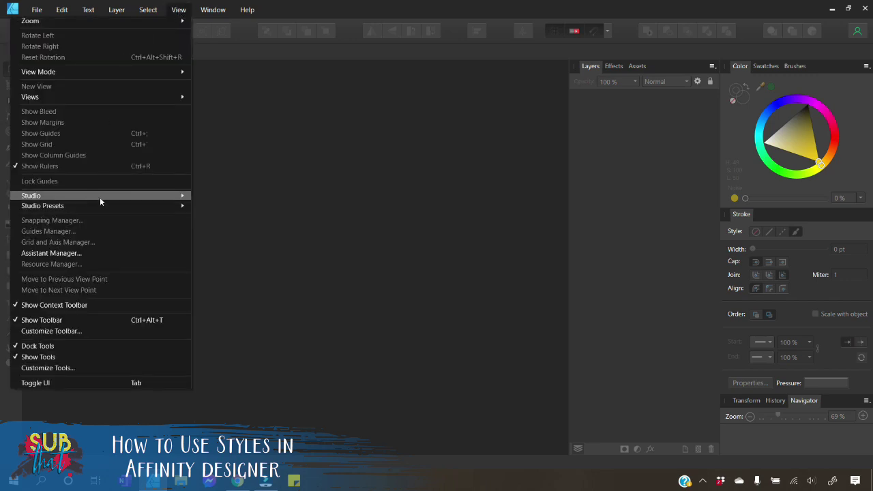
{"action": "mouse_move", "coordinate": [100, 197]}
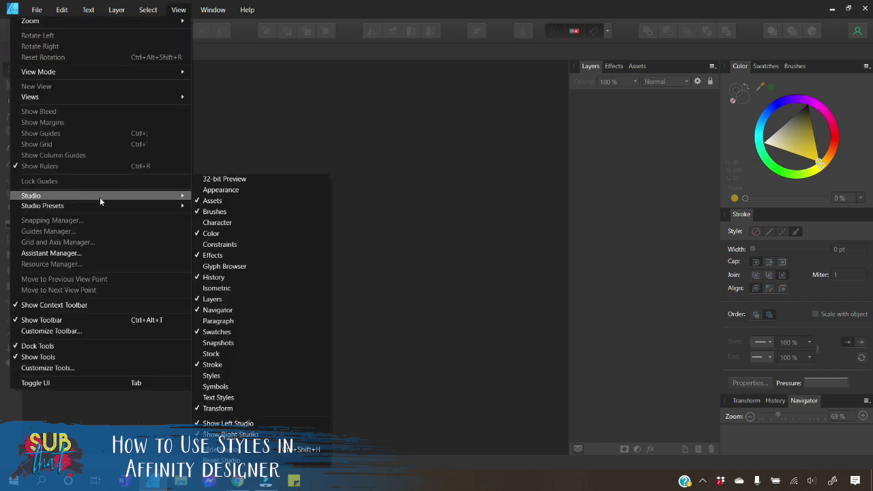
{"action": "left_click", "coordinate": [211, 376]}
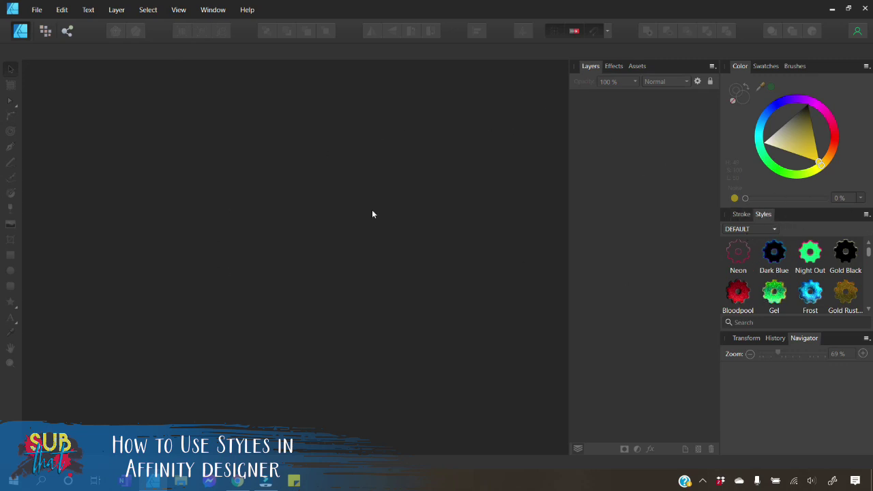
Create a new 1000 × 1000 px document from the PROMO GRAPHIC preset under My Presets
{"action": "left_click", "coordinate": [38, 9]}
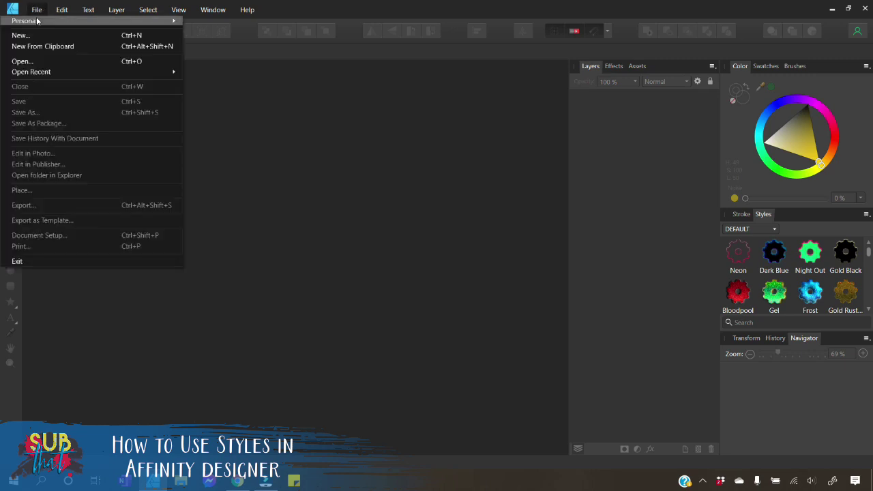
{"action": "left_click", "coordinate": [23, 41]}
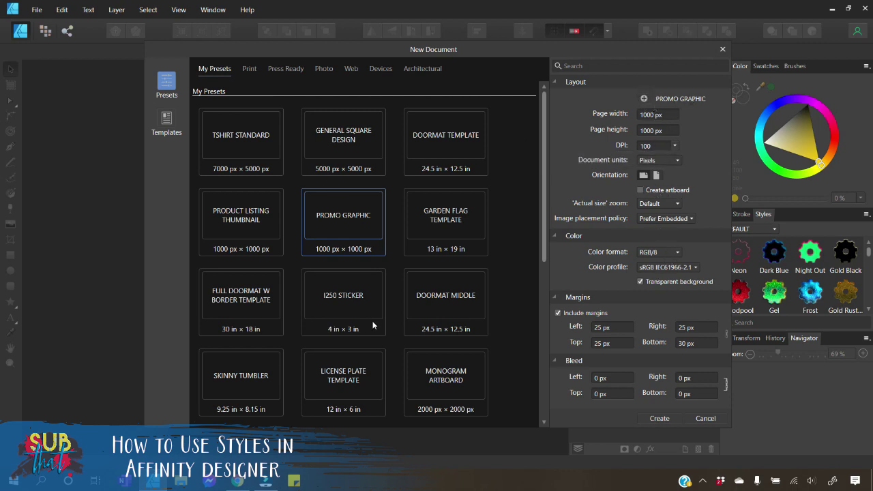
{"action": "left_click", "coordinate": [243, 67]}
{"action": "left_click", "coordinate": [207, 69]}
{"action": "left_click", "coordinate": [343, 222]}
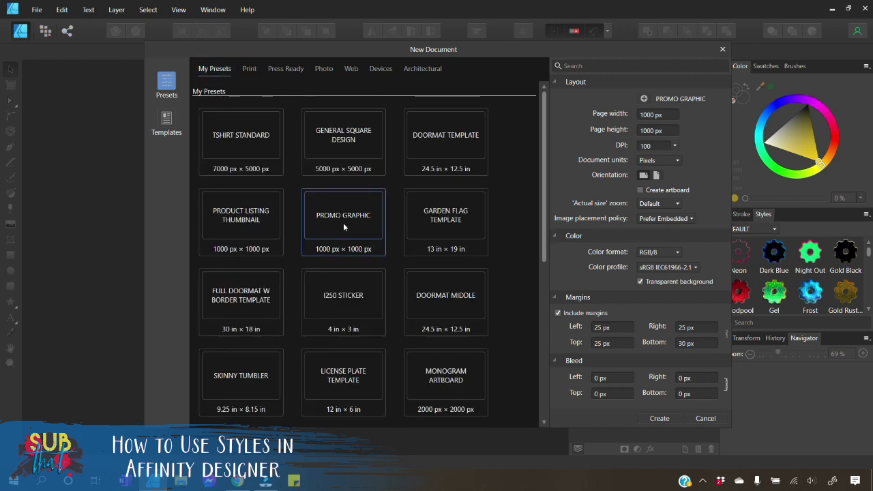
{"action": "left_click", "coordinate": [660, 417]}
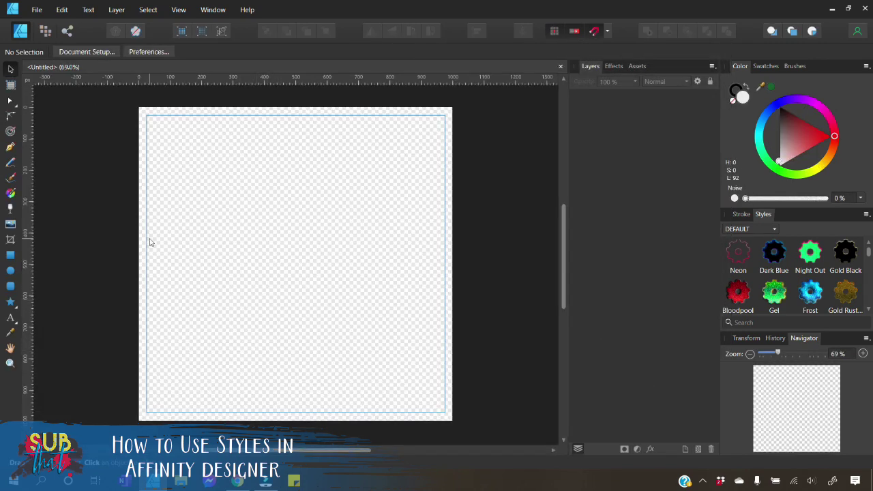
Add MERRY as 161.6 pt artistic text centred across the top of the page
{"action": "left_click", "coordinate": [11, 316]}
{"action": "left_click_drag", "start_coordinate": [173, 147], "coordinate": [205, 208]}
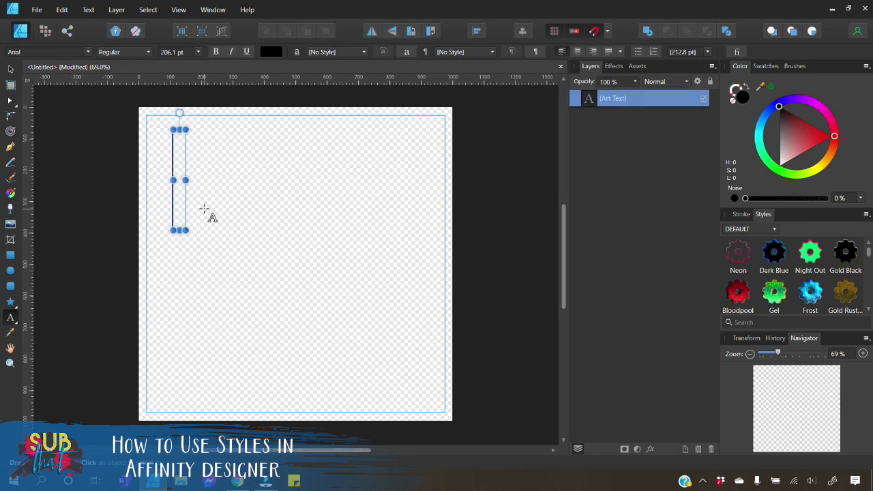
{"action": "type", "text": "MERRY"}
{"action": "key", "text": "Escape"}
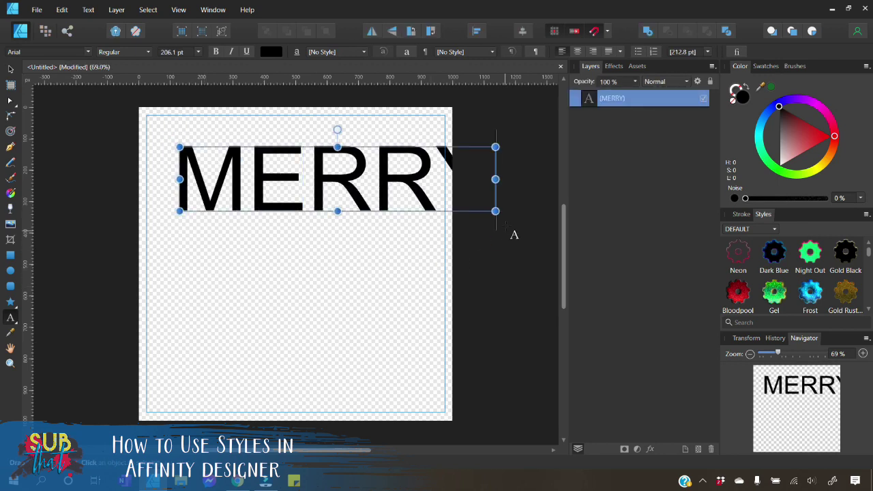
{"action": "left_click_drag", "start_coordinate": [495, 211], "coordinate": [427, 197]}
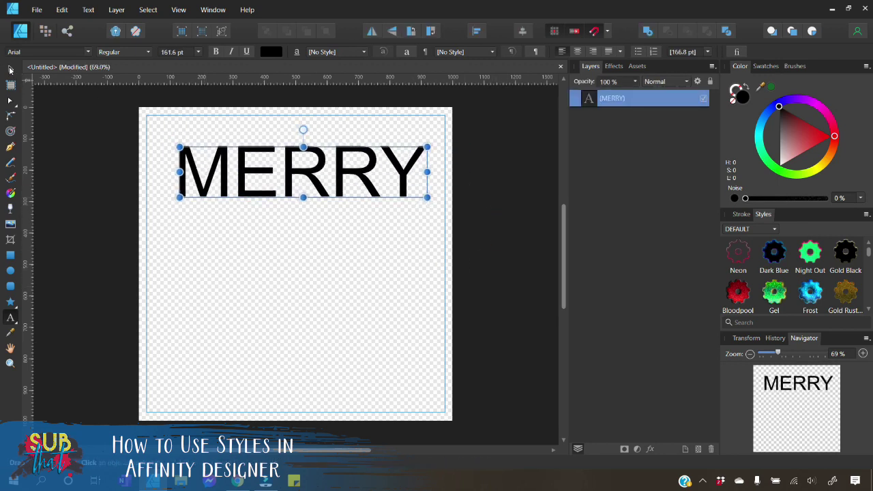
{"action": "key", "text": "v"}
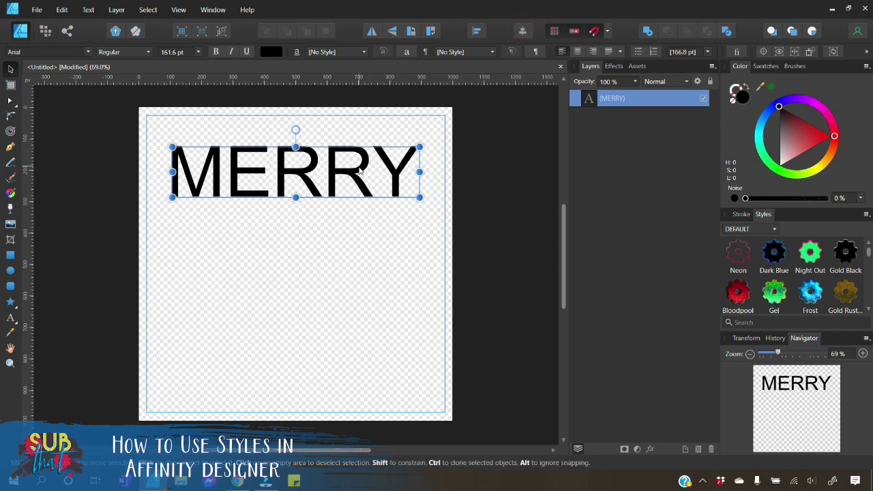
{"action": "left_click_drag", "start_coordinate": [372, 170], "coordinate": [365, 169]}
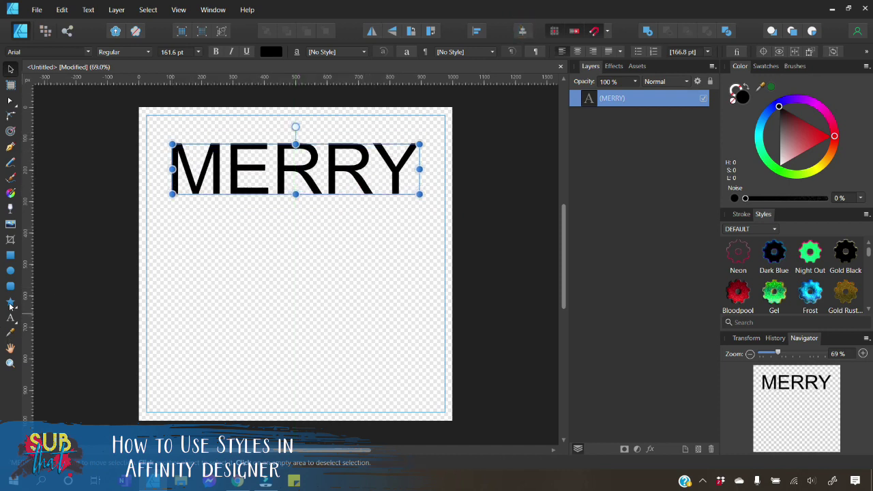
Draw a large five-point star below MERRY with the Star Tool
{"action": "left_click", "coordinate": [10, 300]}
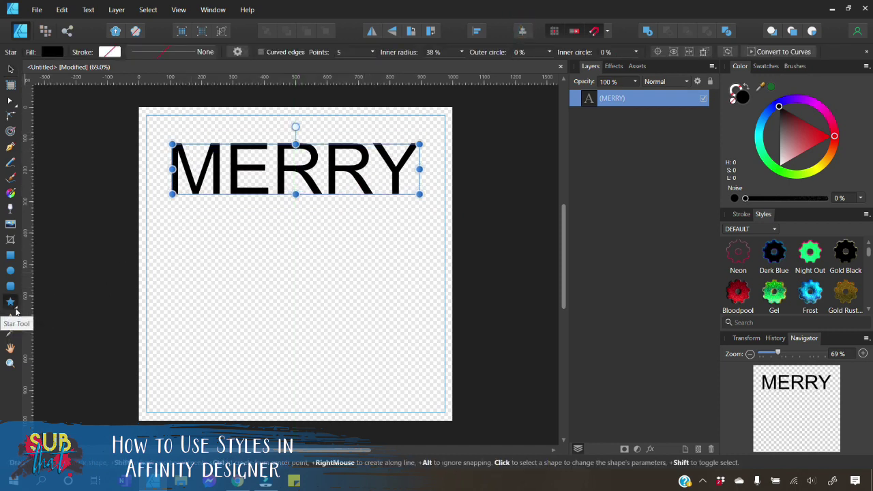
{"action": "left_click", "coordinate": [14, 305]}
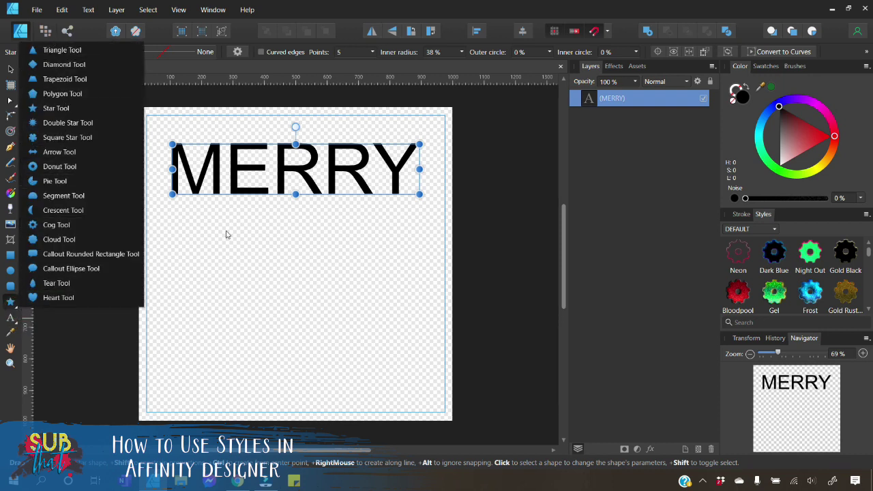
{"action": "left_click_drag", "start_coordinate": [214, 218], "coordinate": [401, 412]}
Centre the star horizontally, fill it yellow with no outline, nudge it, and deselect
{"action": "key", "text": "v"}
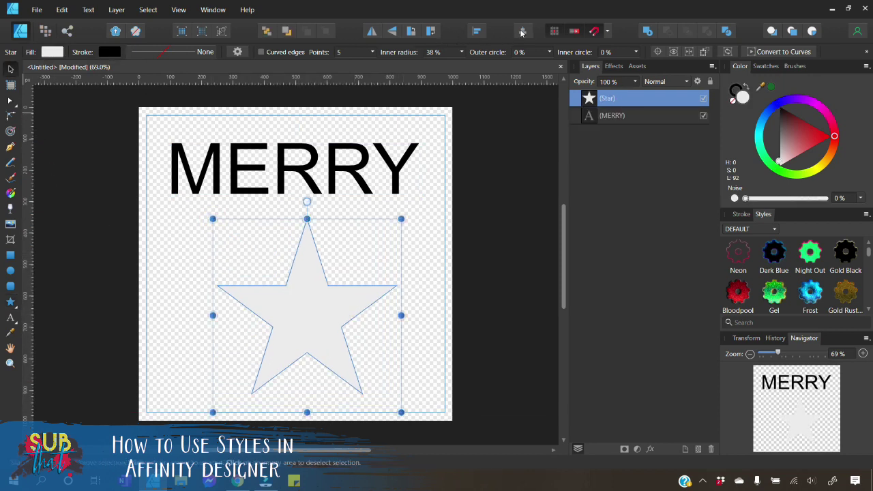
{"action": "left_click", "coordinate": [523, 30]}
{"action": "left_click", "coordinate": [822, 174]}
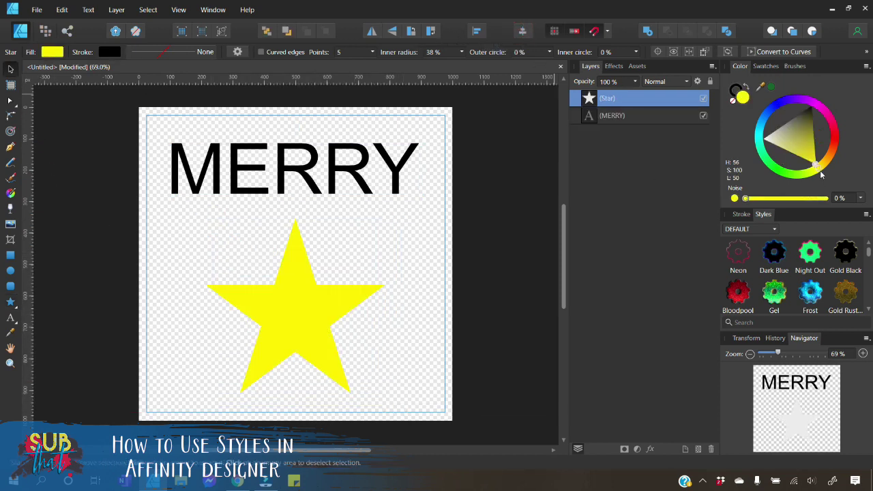
{"action": "left_click", "coordinate": [735, 91]}
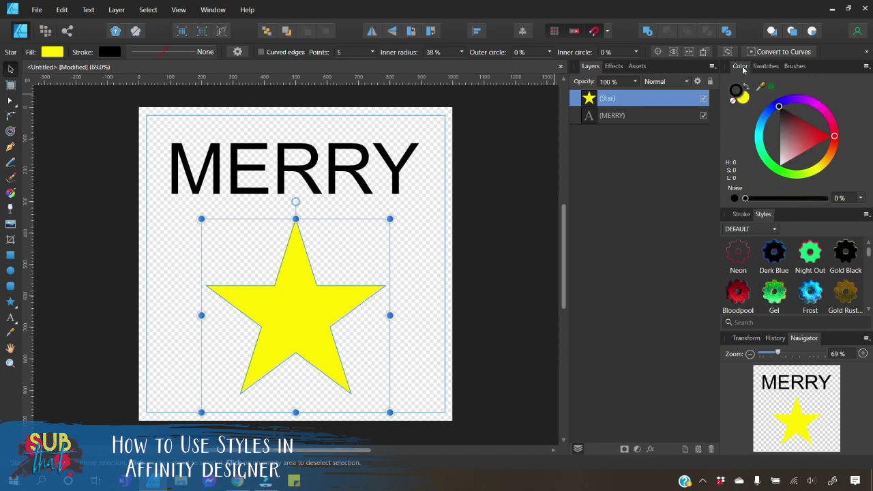
{"action": "left_click", "coordinate": [733, 100]}
{"action": "left_click", "coordinate": [742, 99]}
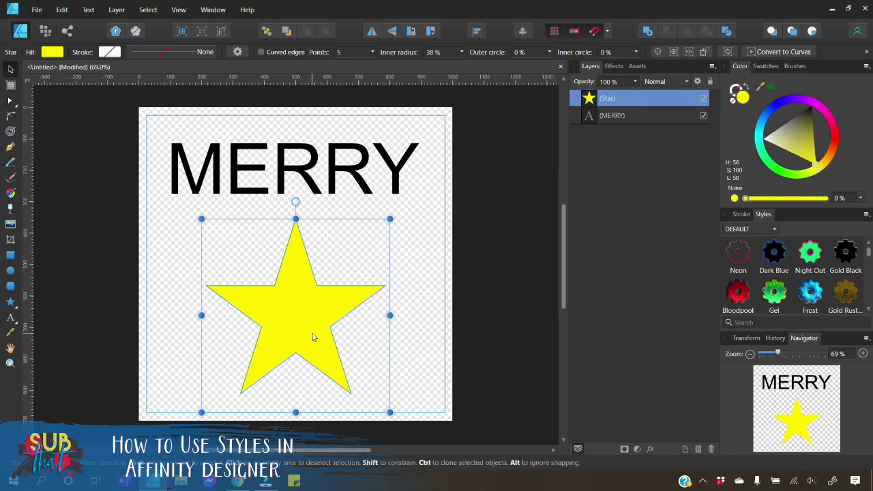
{"action": "left_click_drag", "start_coordinate": [312, 334], "coordinate": [304, 328]}
{"action": "left_click", "coordinate": [444, 278]}
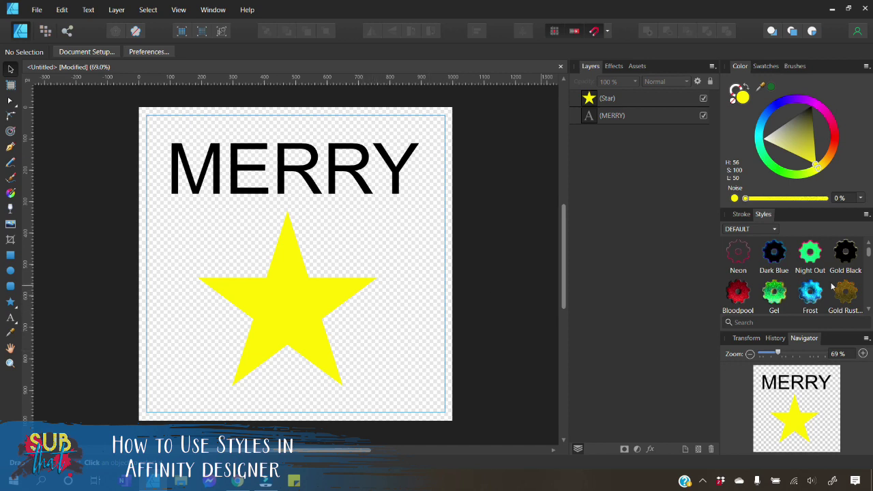
Scroll down through the Styles panel
{"action": "scroll", "coordinate": [805, 273], "scroll_direction": "down", "scroll_amount": 3}
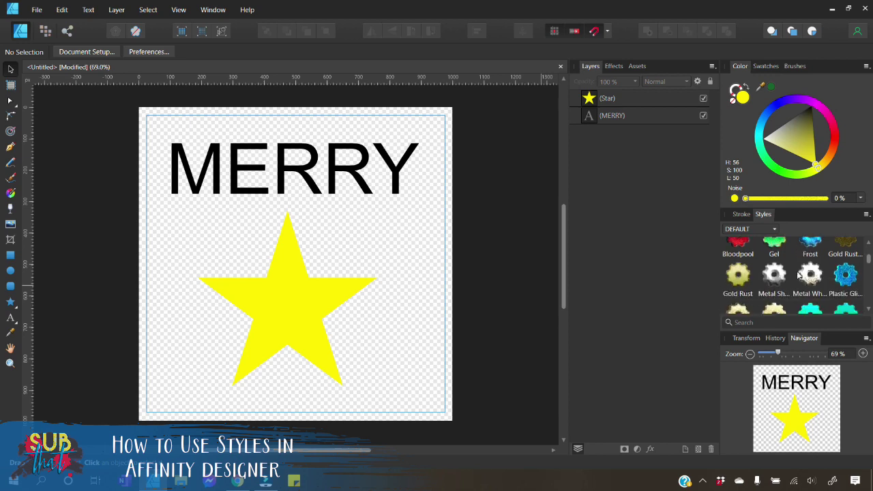
{"action": "scroll", "coordinate": [796, 287], "scroll_direction": "down", "scroll_amount": 5}
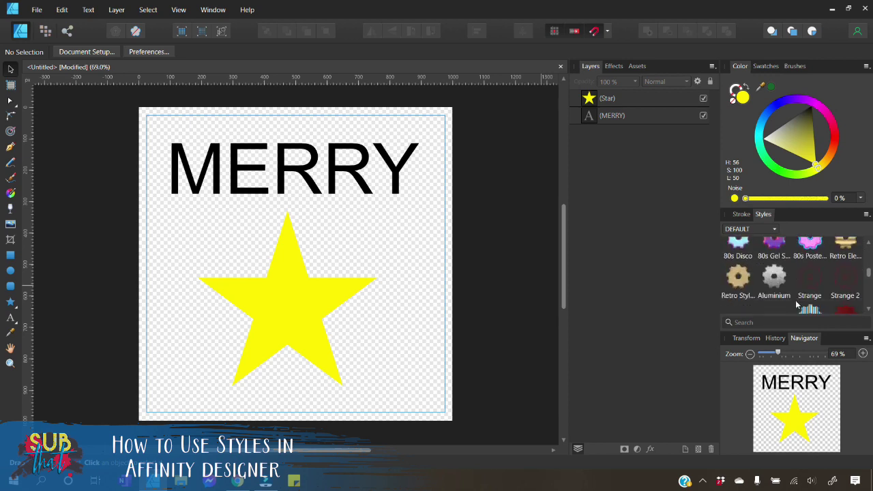
{"action": "scroll", "coordinate": [796, 304], "scroll_direction": "down", "scroll_amount": 3}
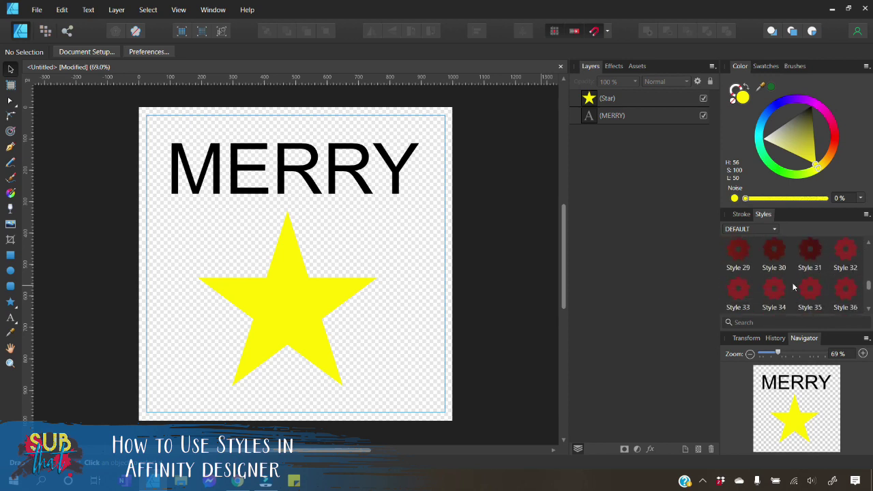
{"action": "left_click_drag", "start_coordinate": [870, 287], "coordinate": [870, 247]}
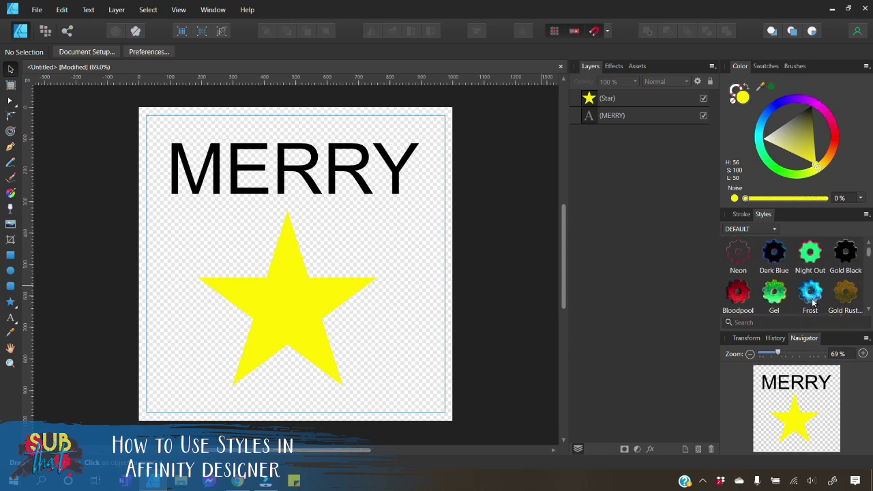
Select the star shape and apply the Frost style from the DEFAULT styles
{"action": "left_click", "coordinate": [810, 292]}
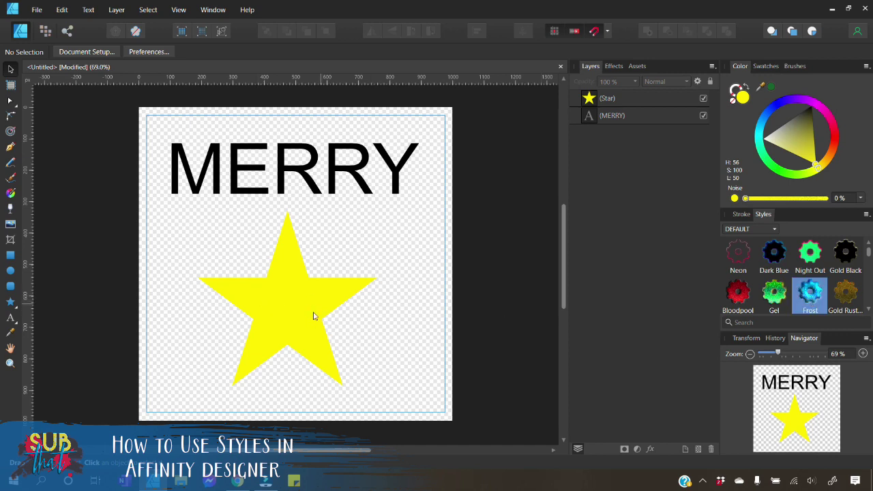
{"action": "left_click", "coordinate": [613, 66]}
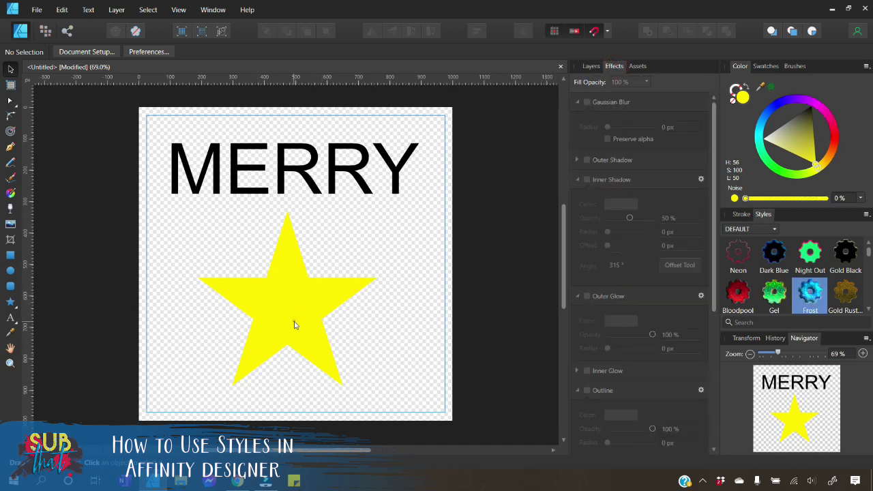
{"action": "left_click", "coordinate": [293, 323]}
{"action": "left_click", "coordinate": [590, 66]}
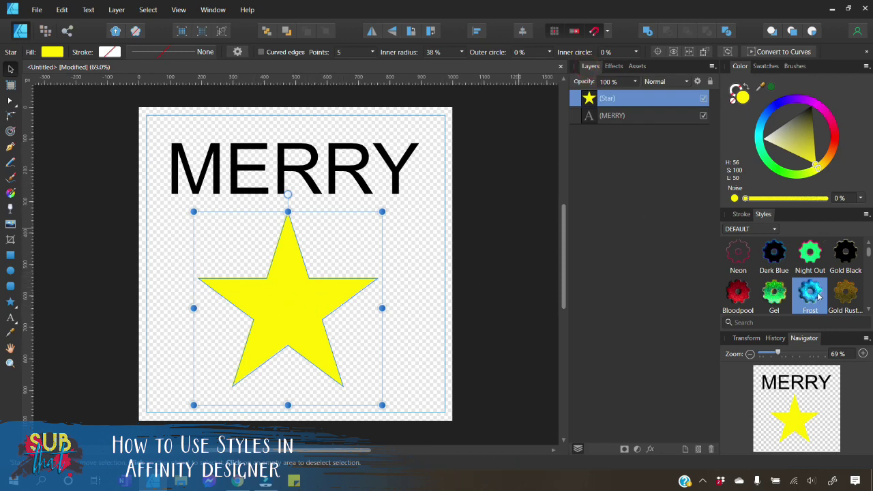
{"action": "left_click", "coordinate": [818, 295]}
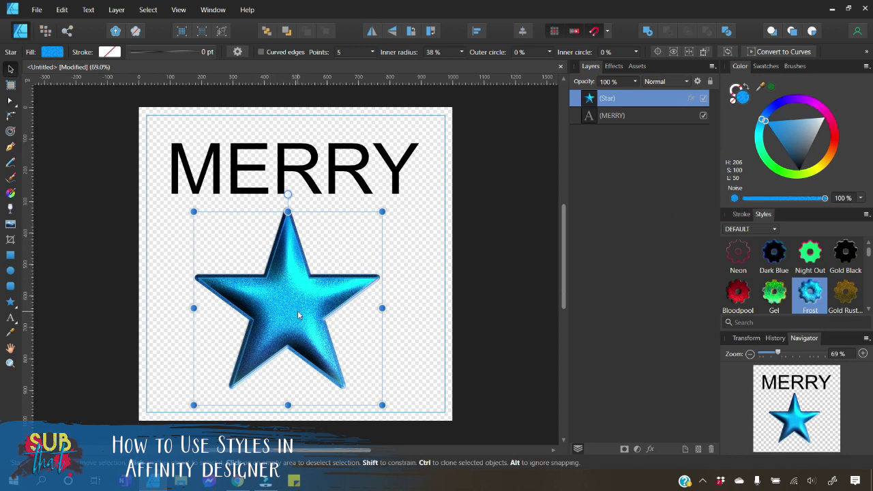
Review the Frost effects, then shift the star's fill hue and lighten it to pale near-white
{"action": "left_click", "coordinate": [614, 66]}
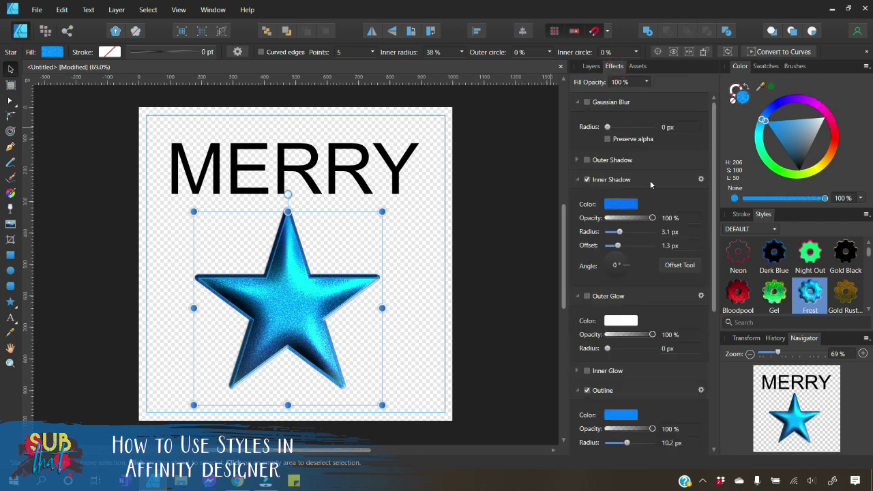
{"action": "scroll", "coordinate": [651, 184], "scroll_direction": "down", "scroll_amount": 3}
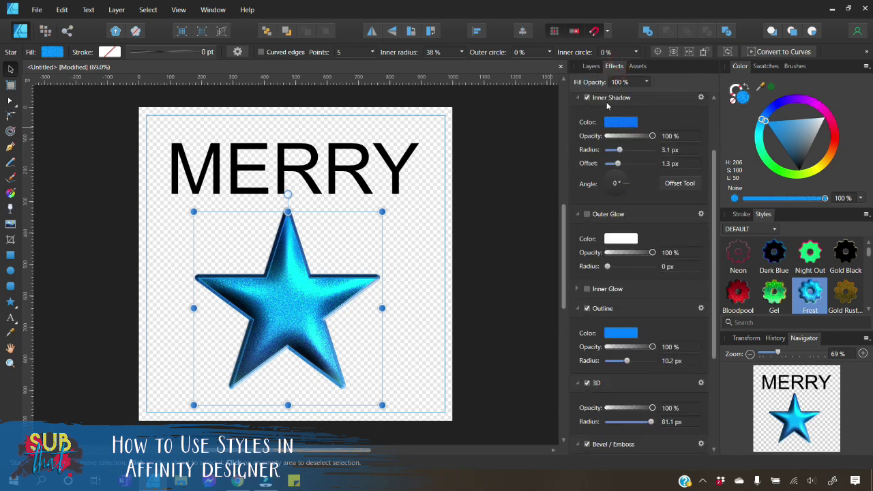
{"action": "scroll", "coordinate": [598, 259], "scroll_direction": "down", "scroll_amount": 4}
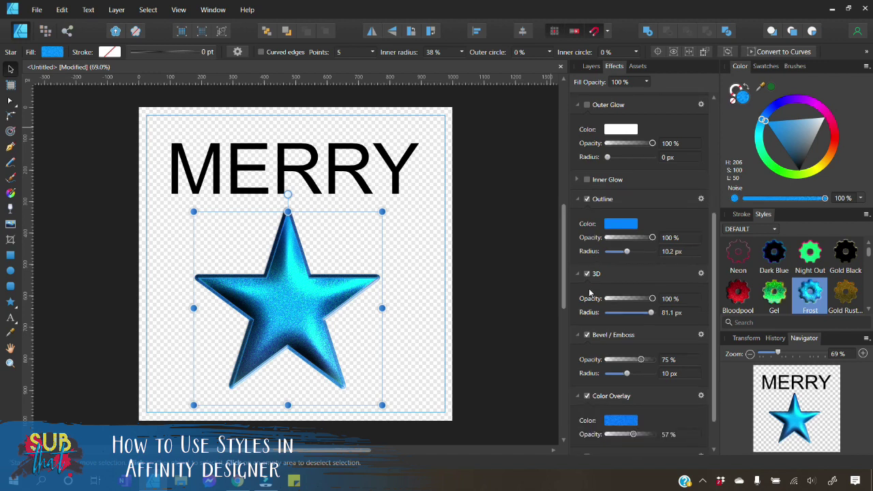
{"action": "scroll", "coordinate": [597, 283], "scroll_direction": "down", "scroll_amount": 2}
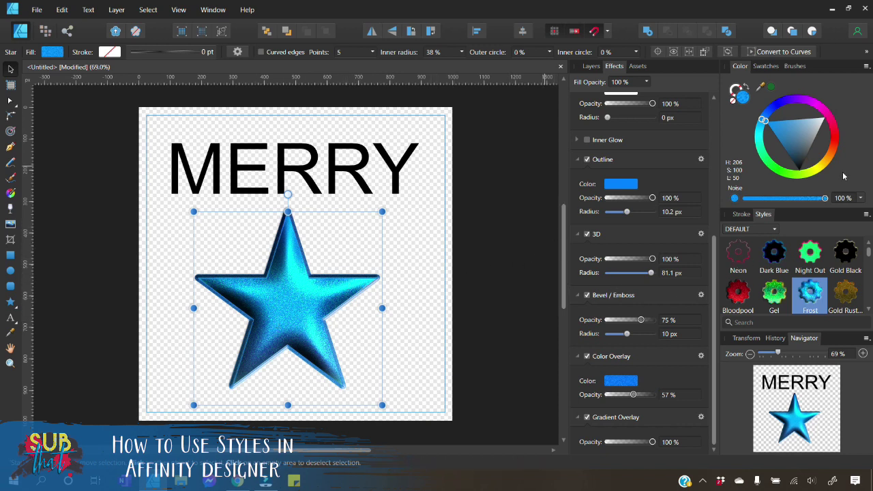
{"action": "left_click_drag", "start_coordinate": [821, 104], "coordinate": [807, 102]}
{"action": "mouse_move", "coordinate": [795, 140]}
{"action": "left_mouse_down"}
{"action": "mouse_move", "coordinate": [792, 147]}
{"action": "mouse_move", "coordinate": [787, 139]}
{"action": "mouse_move", "coordinate": [818, 205]}
{"action": "left_mouse_up"}
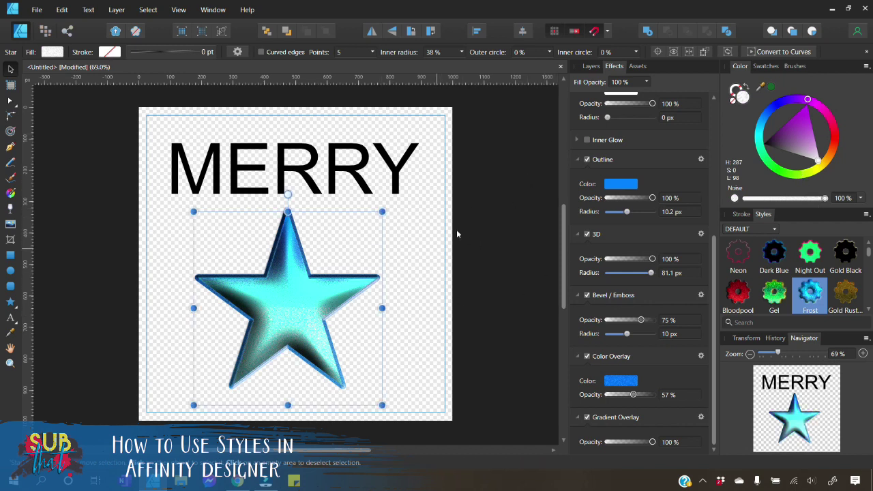
{"action": "scroll", "coordinate": [602, 348], "scroll_direction": "up", "scroll_amount": 5}
{"action": "left_click", "coordinate": [590, 66]}
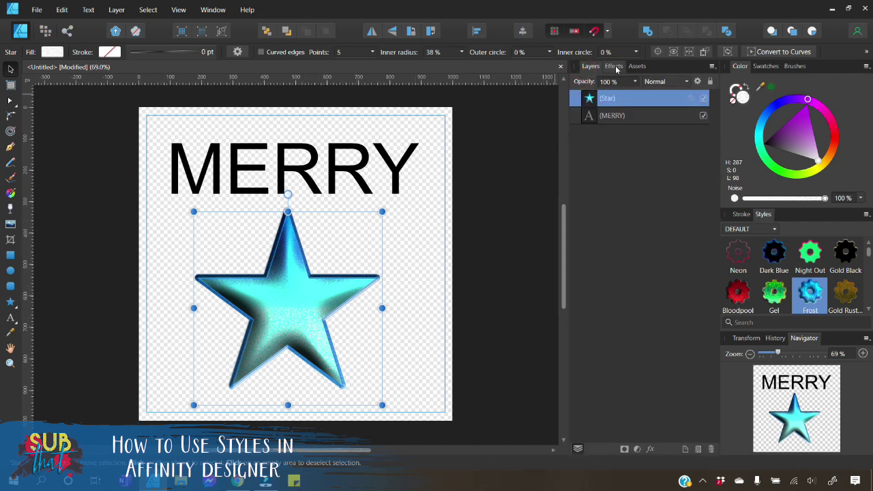
Add a new empty category through the Styles panel menu
{"action": "left_click", "coordinate": [614, 66]}
{"action": "left_click", "coordinate": [591, 66]}
{"action": "left_click", "coordinate": [867, 215]}
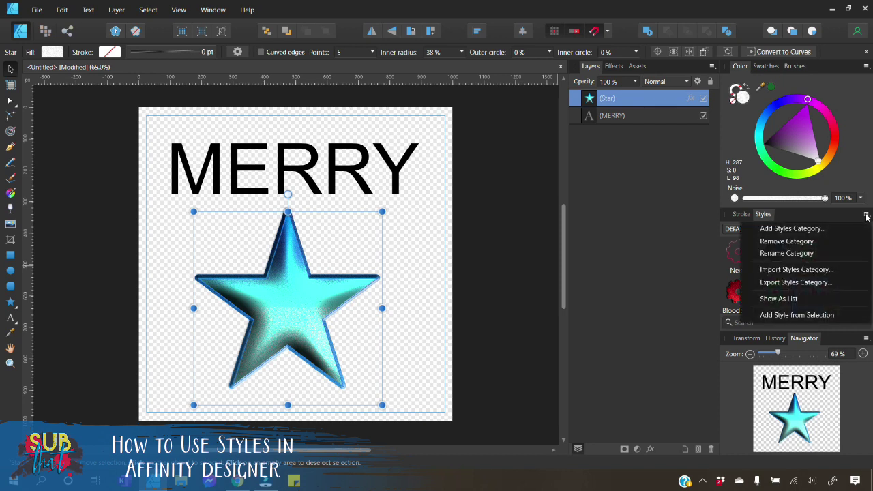
{"action": "left_click", "coordinate": [820, 232]}
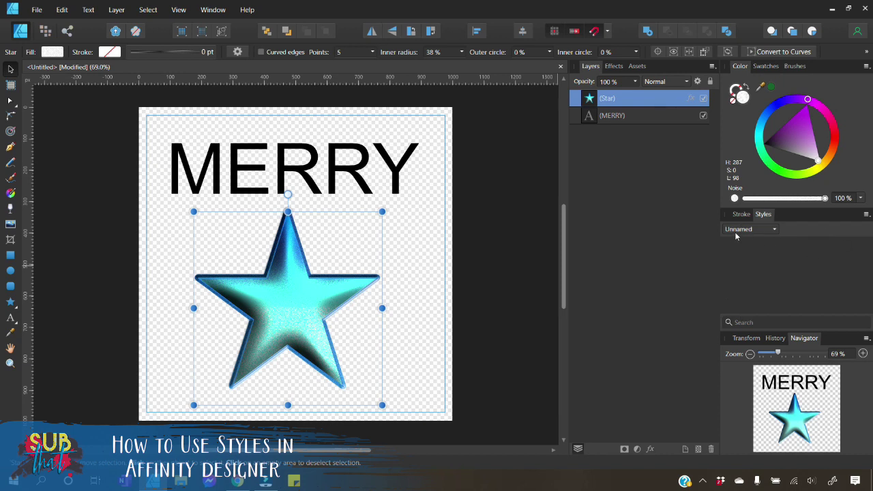
Rename the new style category to MY STYLES
{"action": "left_click", "coordinate": [867, 215]}
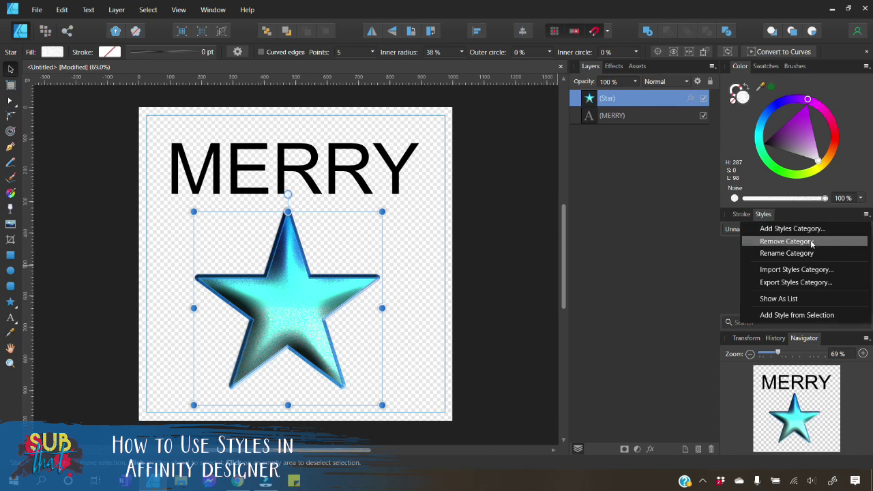
{"action": "left_click", "coordinate": [786, 253]}
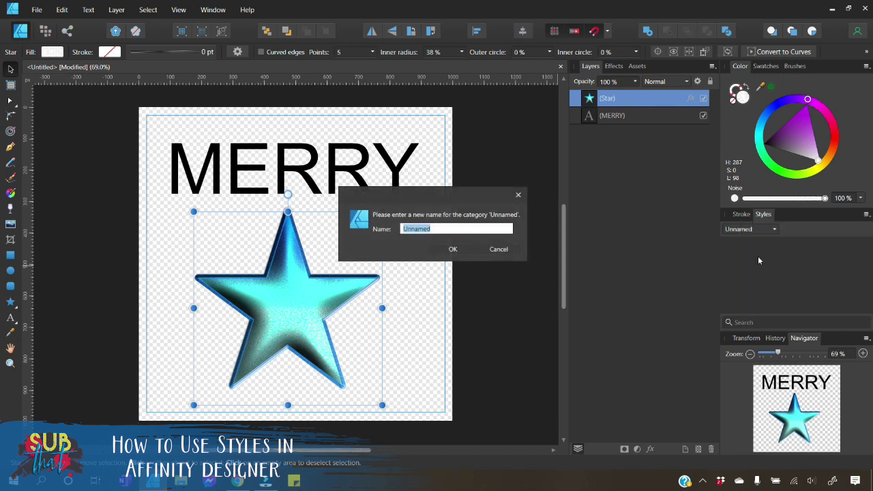
{"action": "type", "text": "MY STYLES"}
{"action": "key", "text": "Return"}
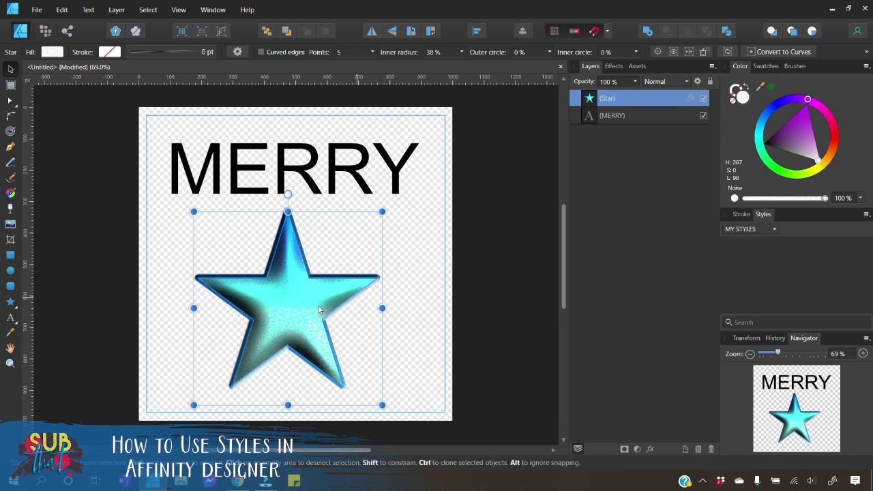
Add Style from Selection to MY STYLES and rename Style 1 to AQUA GLITTER
{"action": "left_click", "coordinate": [866, 215]}
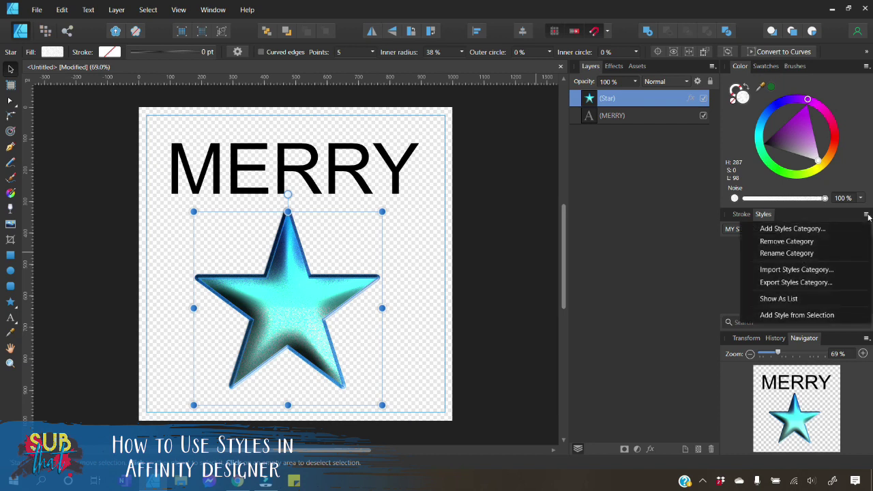
{"action": "left_click", "coordinate": [804, 317]}
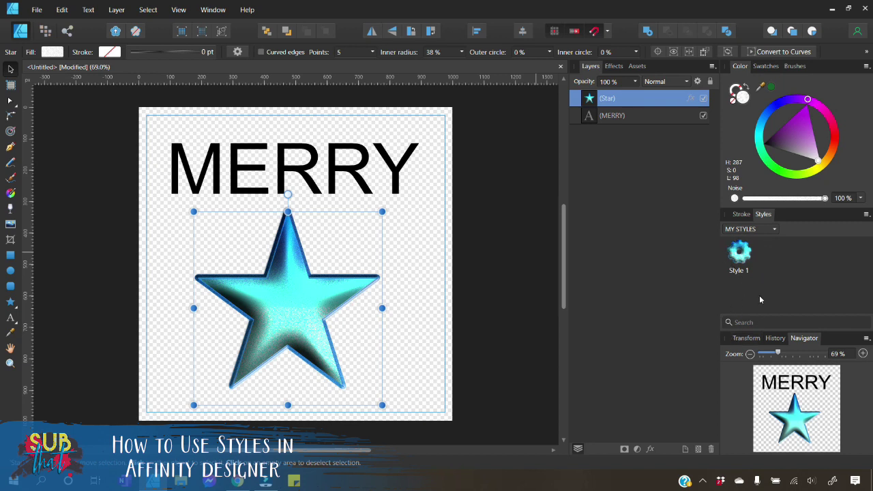
{"action": "right_click", "coordinate": [739, 256]}
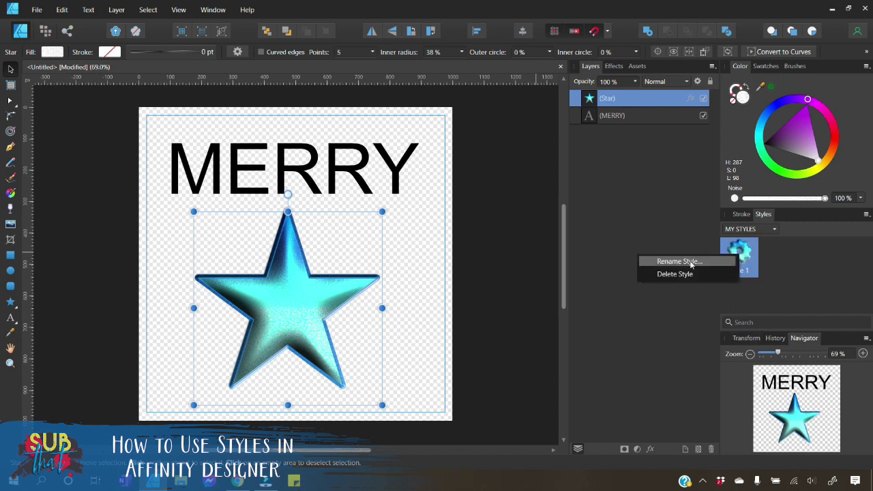
{"action": "left_click", "coordinate": [679, 262]}
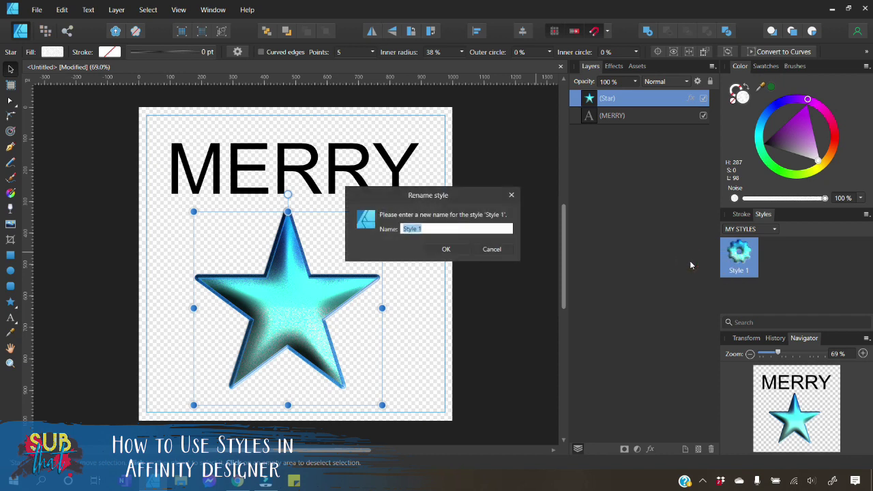
{"action": "key", "text": "BackSpace"}
{"action": "type", "text": "AQUA GLITTER"}
{"action": "key", "text": "Return"}
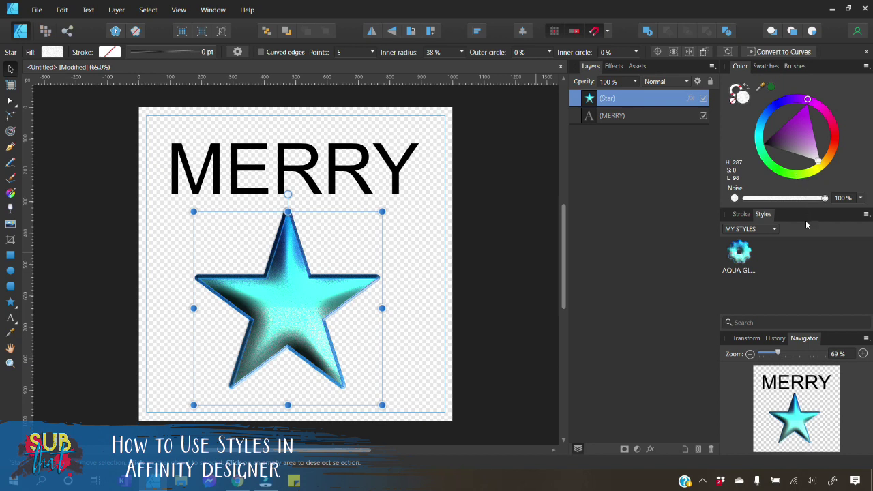
Delete the AQUA GLITTER style, confirming with Yes
{"action": "right_click", "coordinate": [741, 256]}
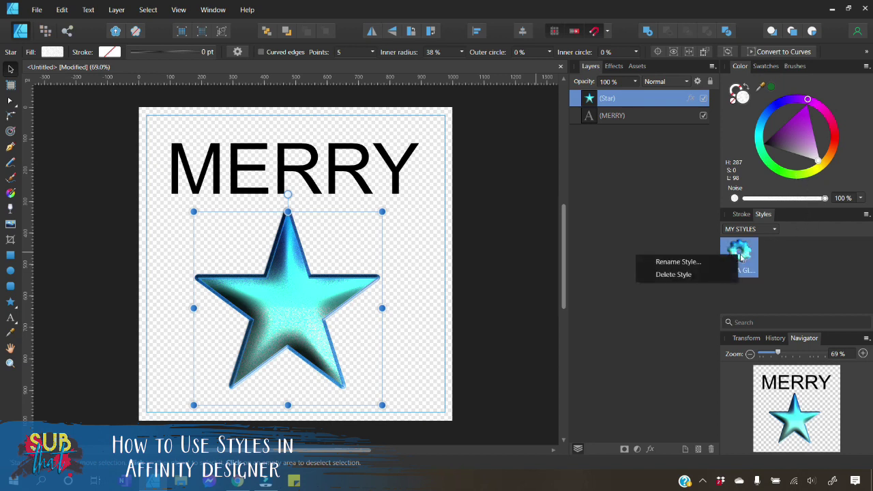
{"action": "left_click", "coordinate": [688, 274]}
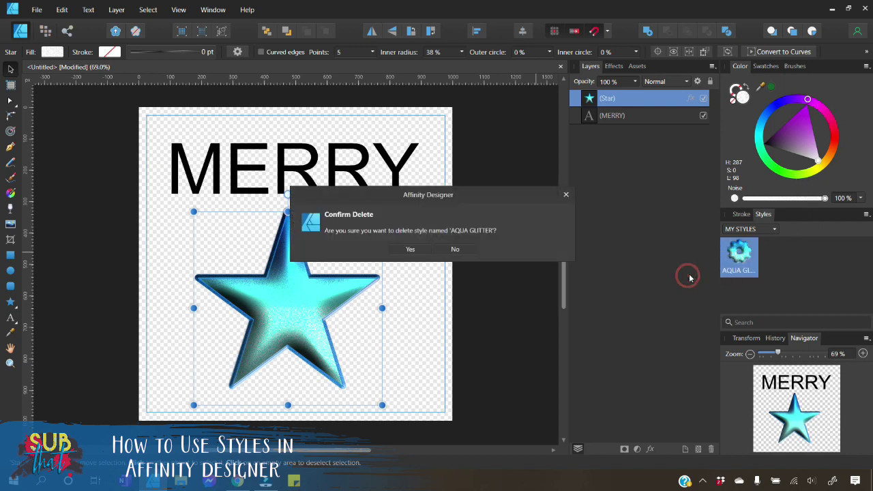
{"action": "left_click", "coordinate": [416, 251]}
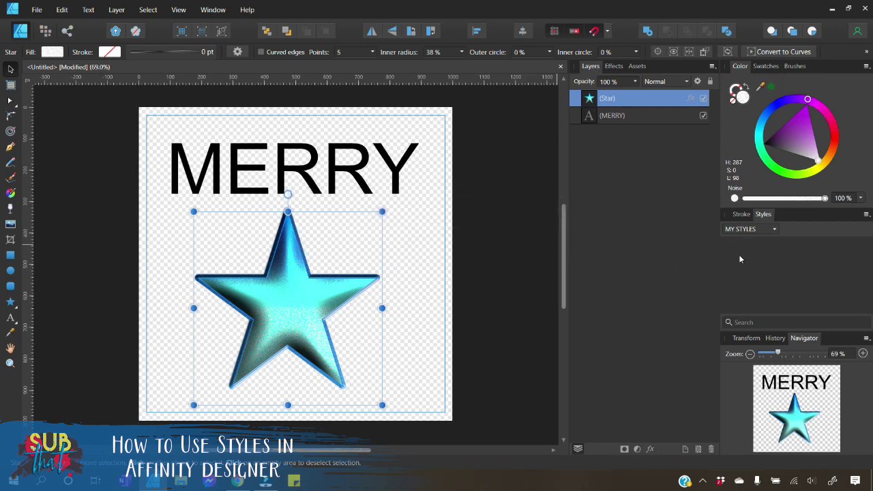
Remove the MY STYLES category, confirming with Yes
{"action": "left_click", "coordinate": [866, 215]}
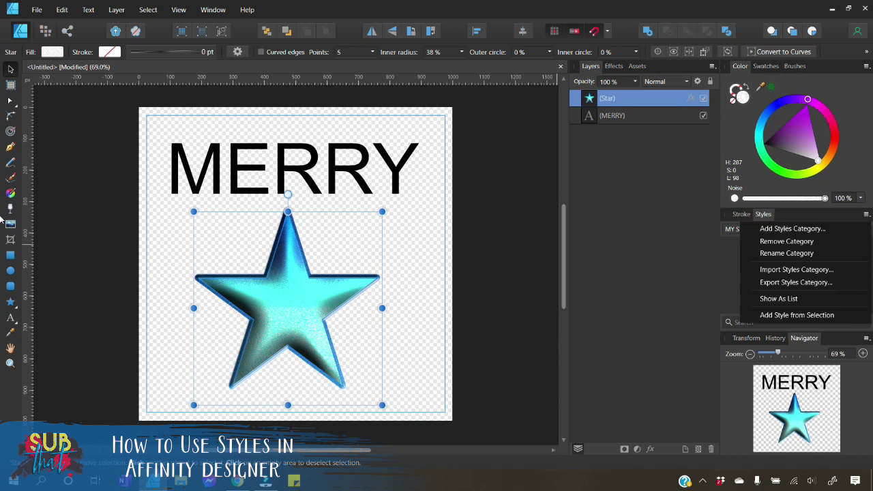
{"action": "left_click", "coordinate": [804, 242]}
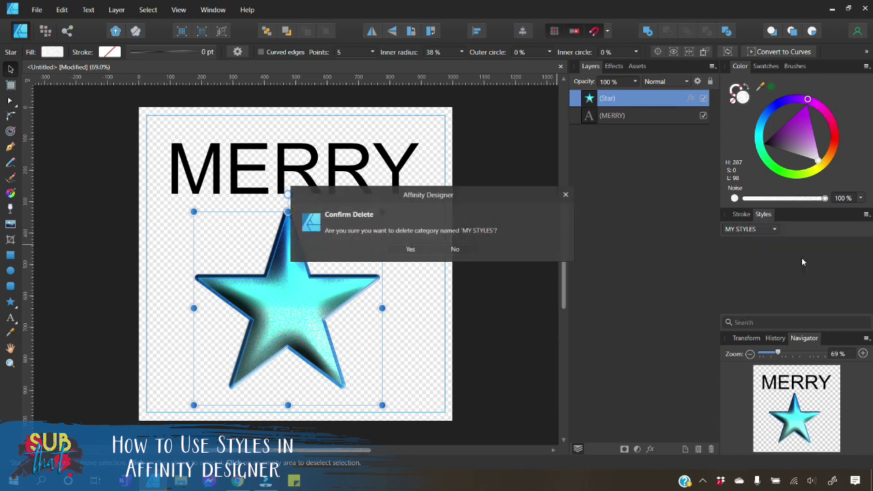
{"action": "left_click", "coordinate": [410, 249]}
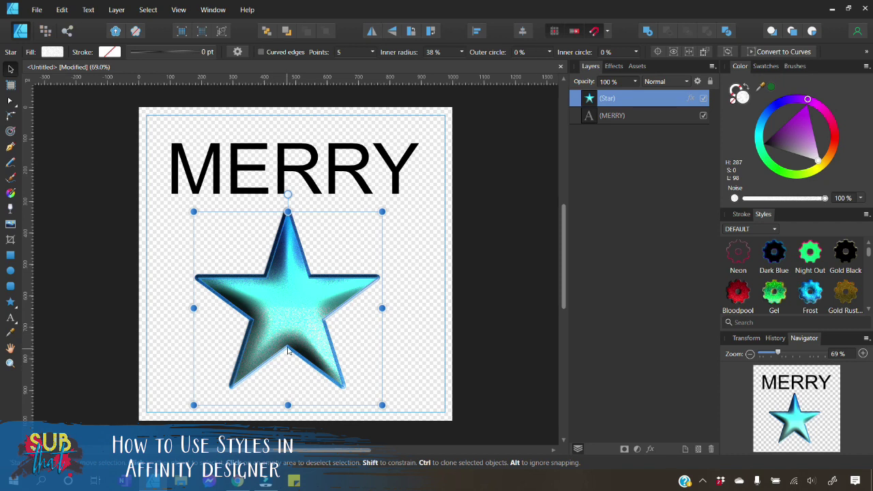
Try Night Out, chrome and gold styles on the star, undo to plain yellow, deselect
{"action": "left_click", "coordinate": [816, 253]}
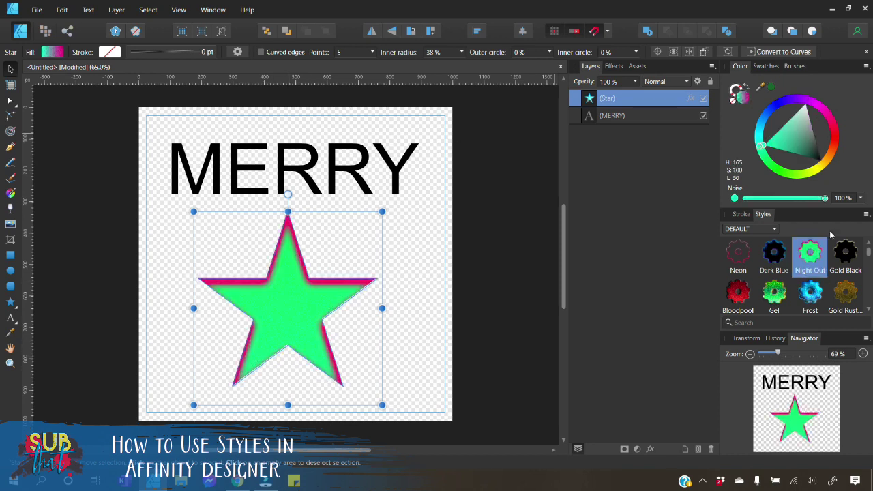
{"action": "scroll", "coordinate": [773, 294], "scroll_direction": "down", "scroll_amount": 1}
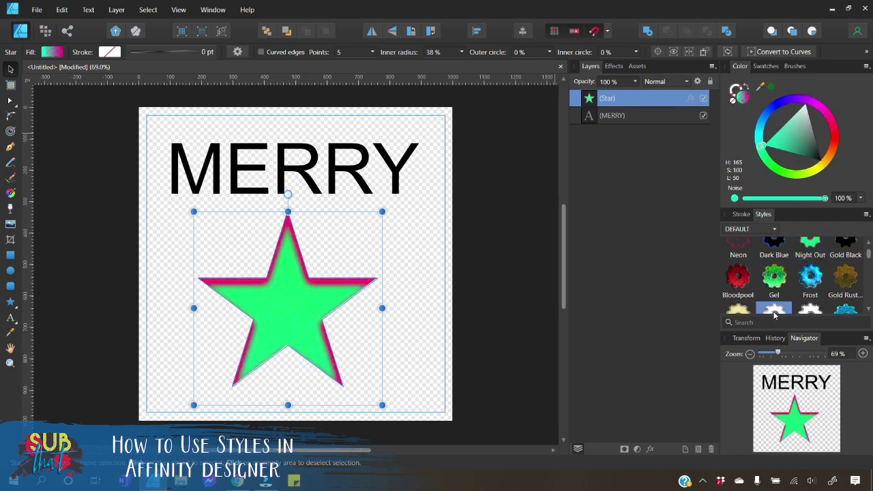
{"action": "left_click", "coordinate": [774, 311]}
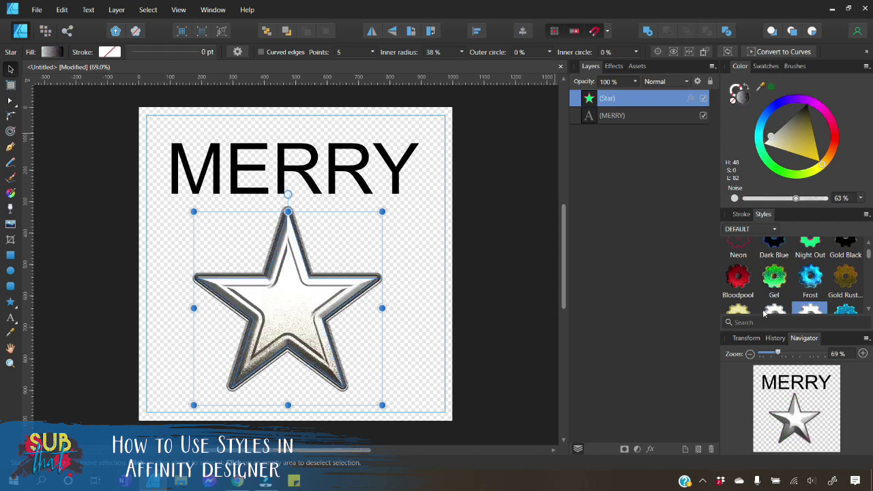
{"action": "left_click", "coordinate": [738, 310]}
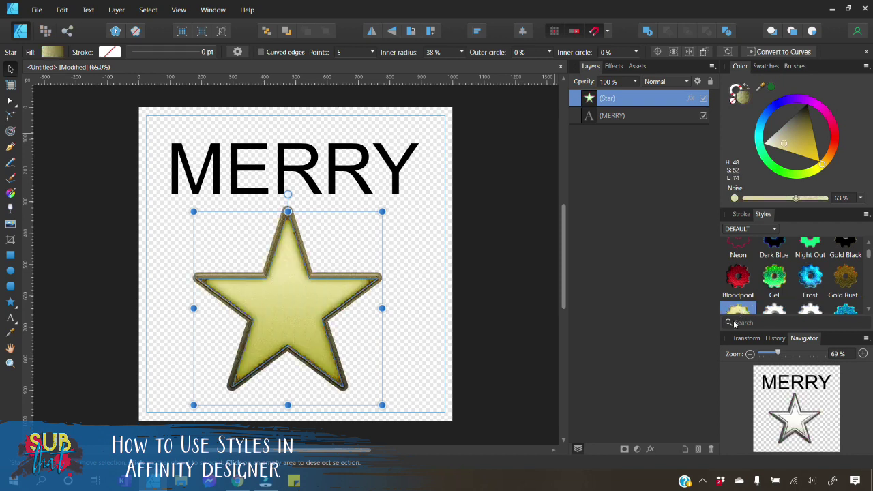
{"action": "left_click", "coordinate": [783, 309]}
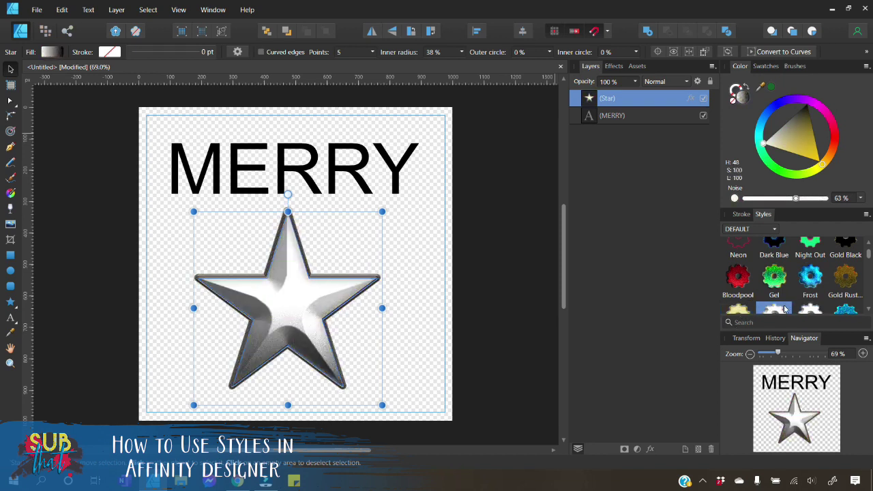
{"action": "key", "text": "ctrl+z"}
{"action": "key", "text": "ctrl+z"}
{"action": "key", "text": "ctrl+z"}
{"action": "left_click", "coordinate": [783, 309]}
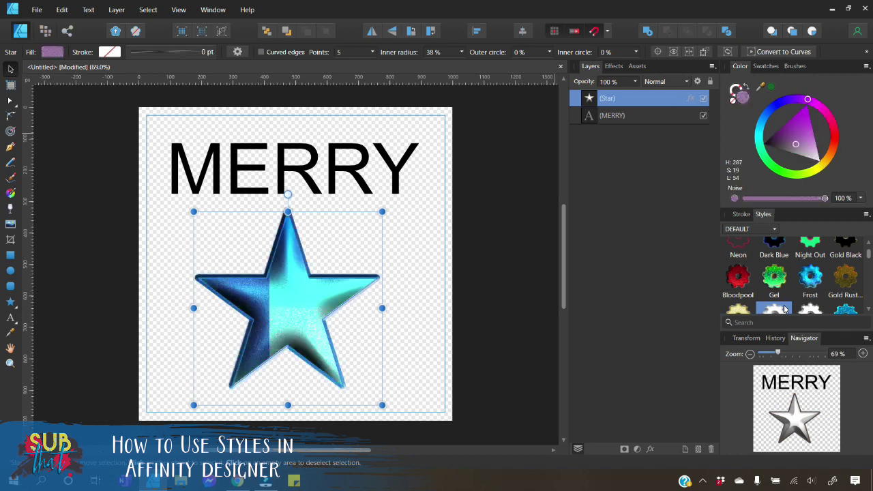
{"action": "key", "text": "ctrl+z"}
{"action": "key", "text": "ctrl+z"}
{"action": "key", "text": "ctrl+z"}
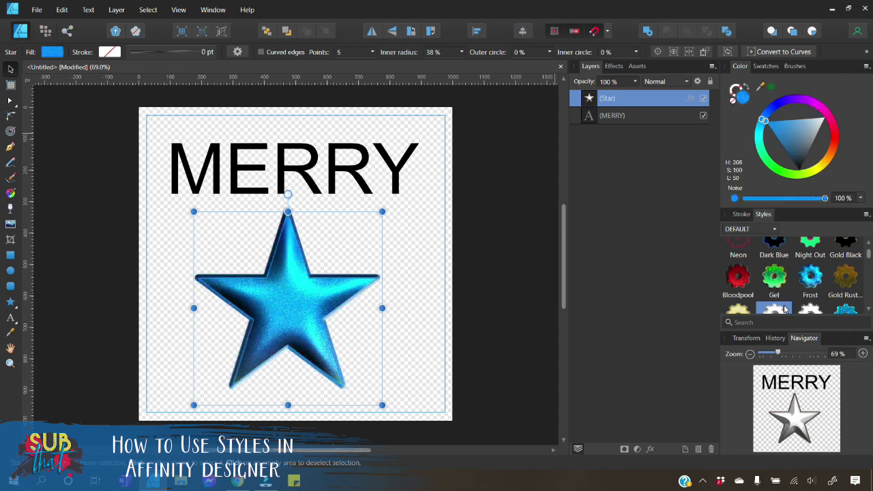
{"action": "left_click", "coordinate": [405, 292]}
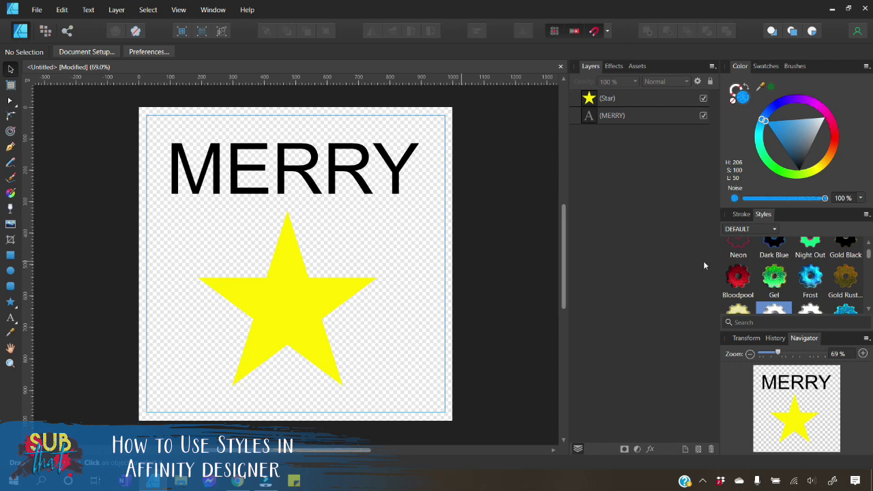
Open the Assets tab, then the Brushes tab, and scroll through the brush collection
{"action": "left_click", "coordinate": [635, 66]}
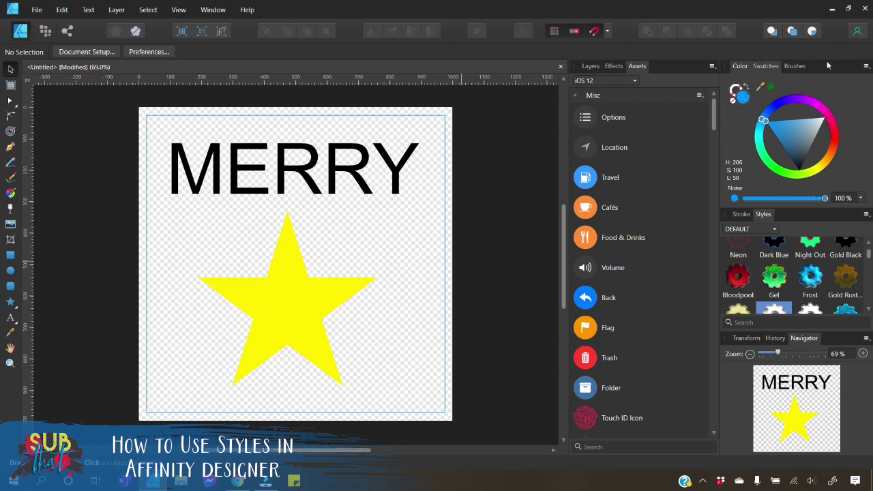
{"action": "left_click", "coordinate": [803, 66]}
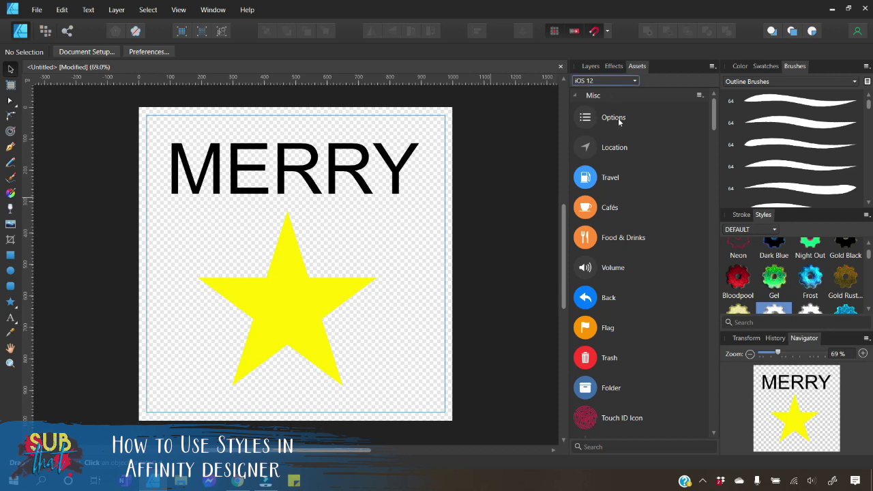
{"action": "scroll", "coordinate": [618, 181], "scroll_direction": "down", "scroll_amount": 7}
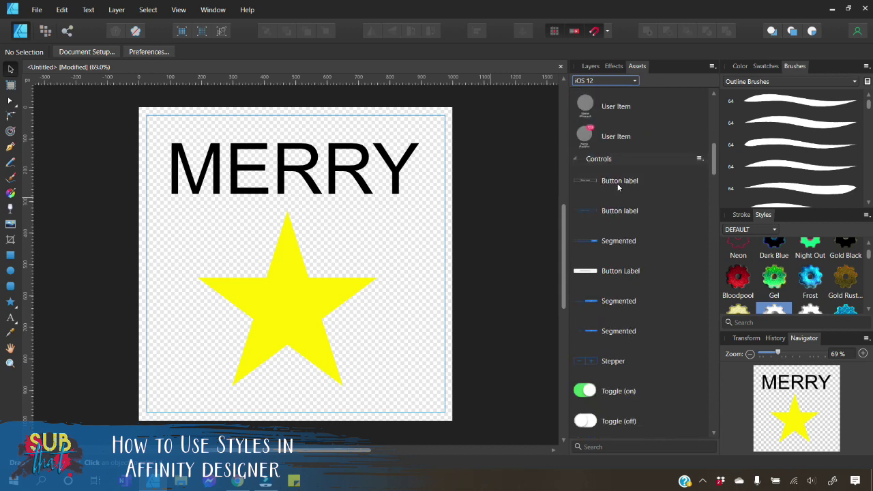
{"action": "scroll", "coordinate": [625, 167], "scroll_direction": "up", "scroll_amount": 4}
{"action": "scroll", "coordinate": [625, 162], "scroll_direction": "up", "scroll_amount": 3}
Browse Ink Stamp Textures, Fog Overlays and Snow Overlays asset categories, then return to Layers
{"action": "left_click", "coordinate": [615, 81]}
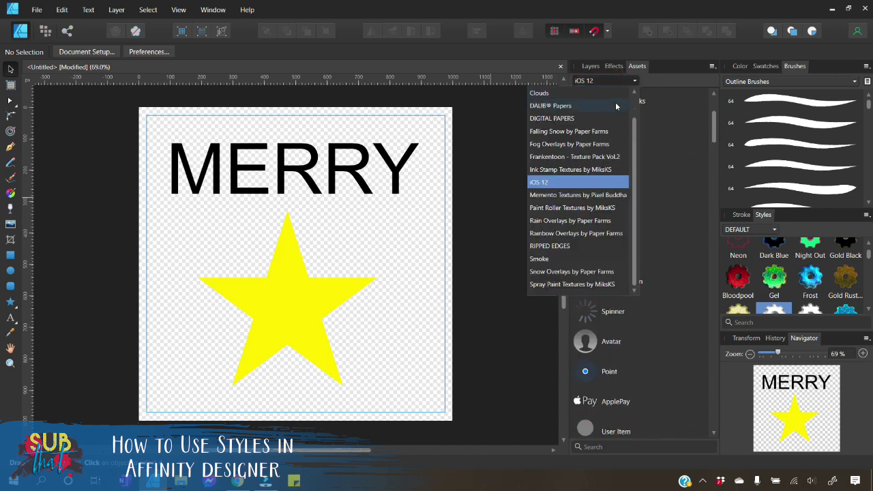
{"action": "left_click", "coordinate": [590, 169]}
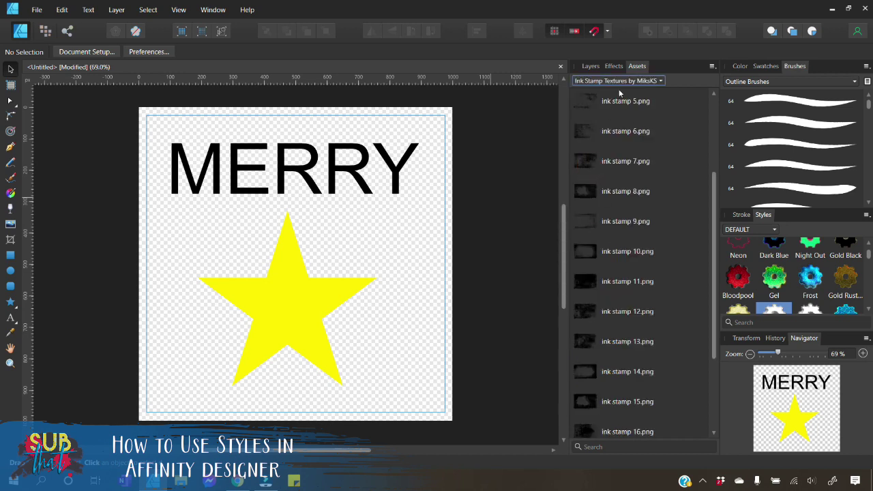
{"action": "left_click", "coordinate": [613, 82]}
{"action": "left_click", "coordinate": [598, 144]}
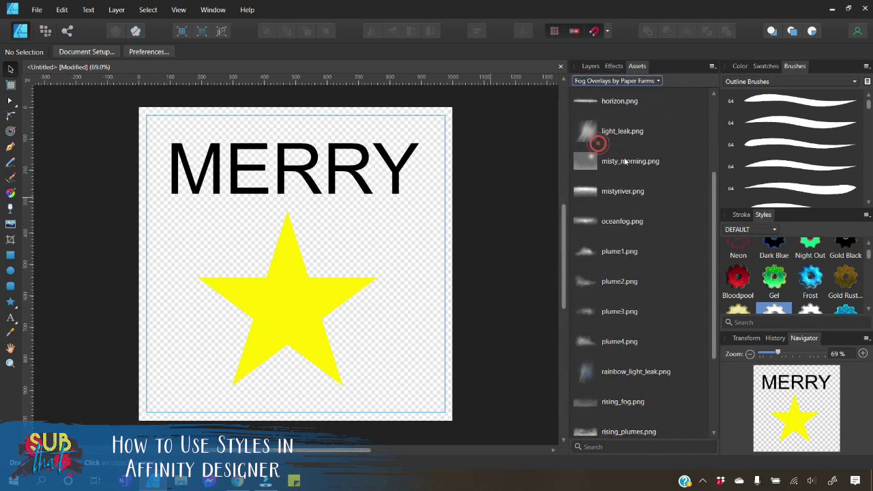
{"action": "left_click", "coordinate": [604, 80]}
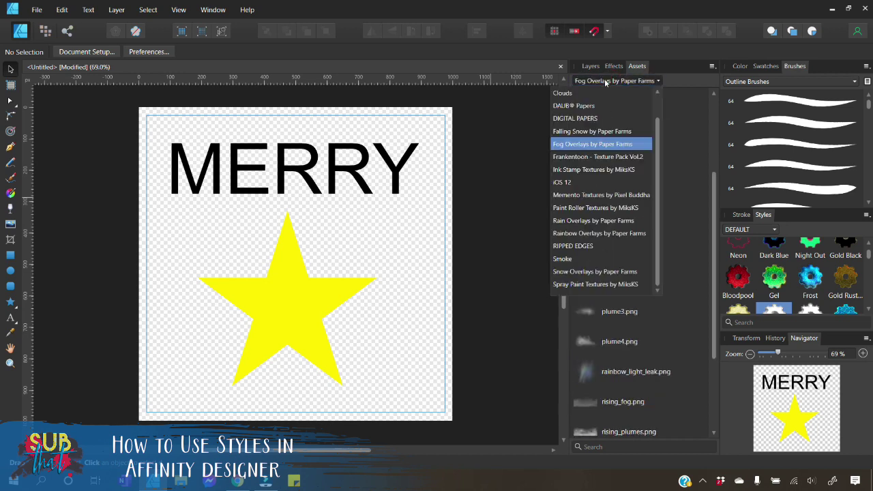
{"action": "left_click", "coordinate": [578, 271]}
{"action": "scroll", "coordinate": [617, 194], "scroll_direction": "down", "scroll_amount": 3}
{"action": "scroll", "coordinate": [625, 191], "scroll_direction": "up", "scroll_amount": 5}
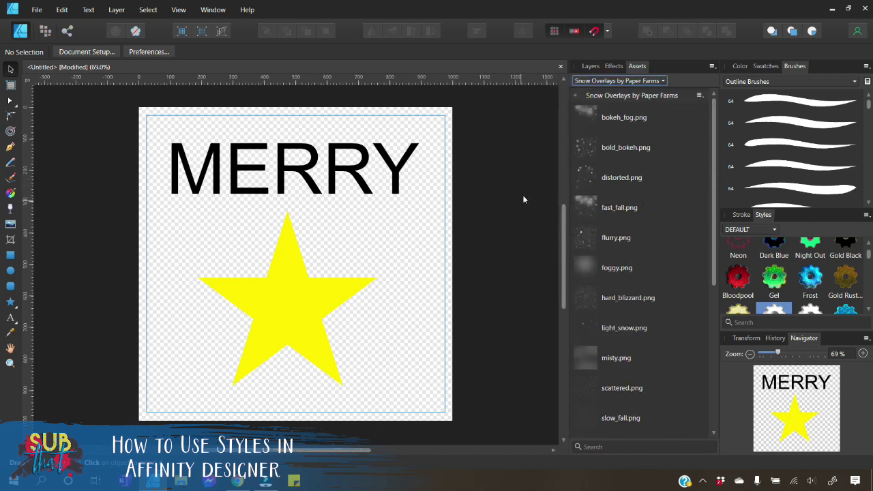
{"action": "left_click", "coordinate": [590, 66]}
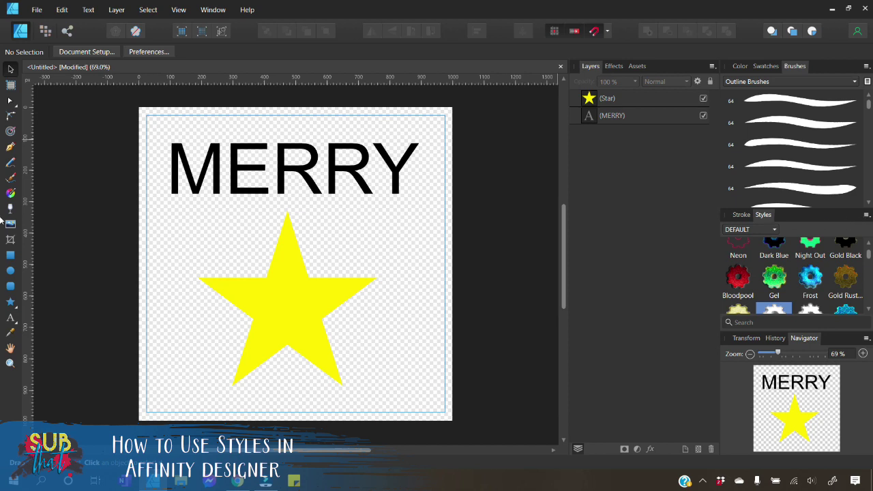
Import Stitch Craft - Denim Fabric.afstyles from The Styles Part 1 folder as a styles category
{"action": "left_click", "coordinate": [866, 215]}
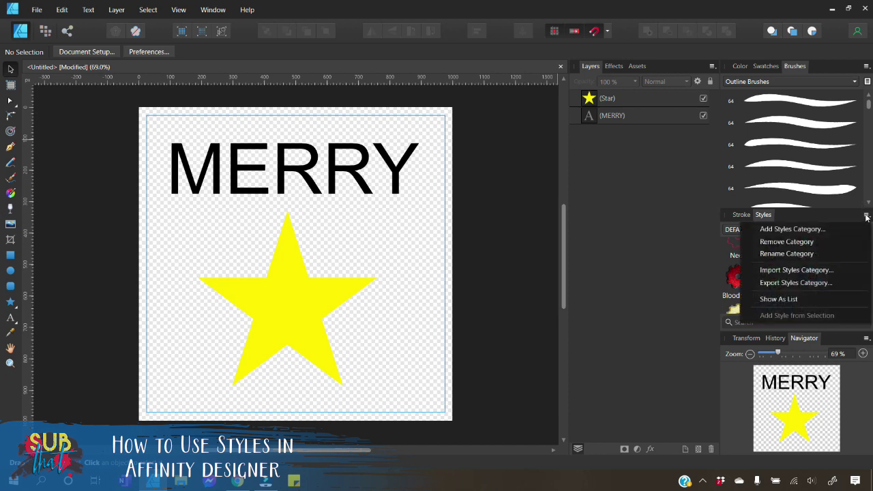
{"action": "left_click", "coordinate": [814, 272]}
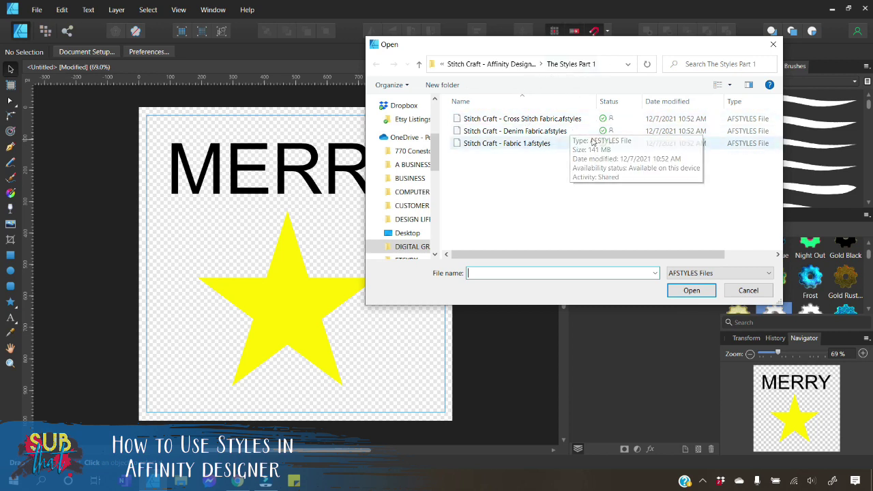
{"action": "left_click", "coordinate": [418, 64]}
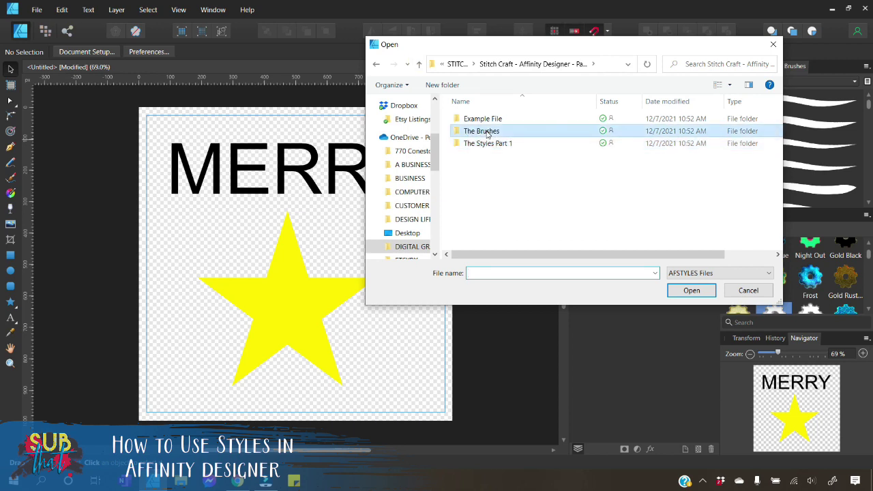
{"action": "double_click", "coordinate": [482, 131]}
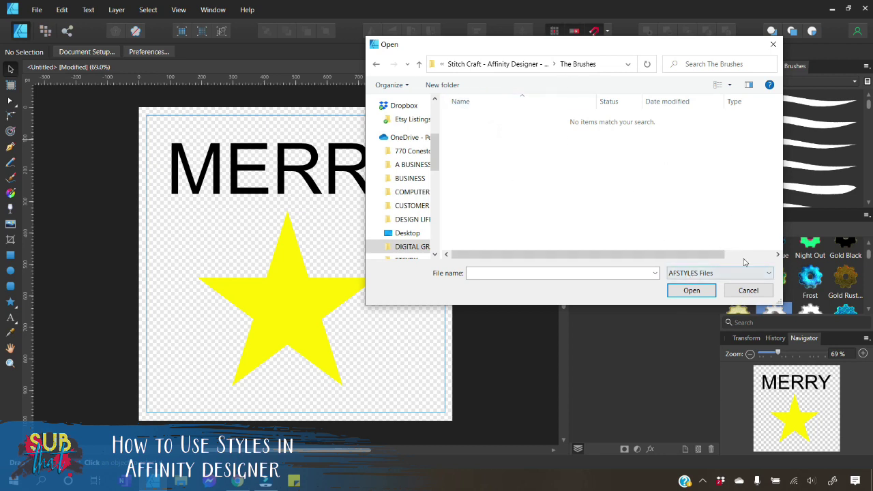
{"action": "left_click", "coordinate": [707, 274]}
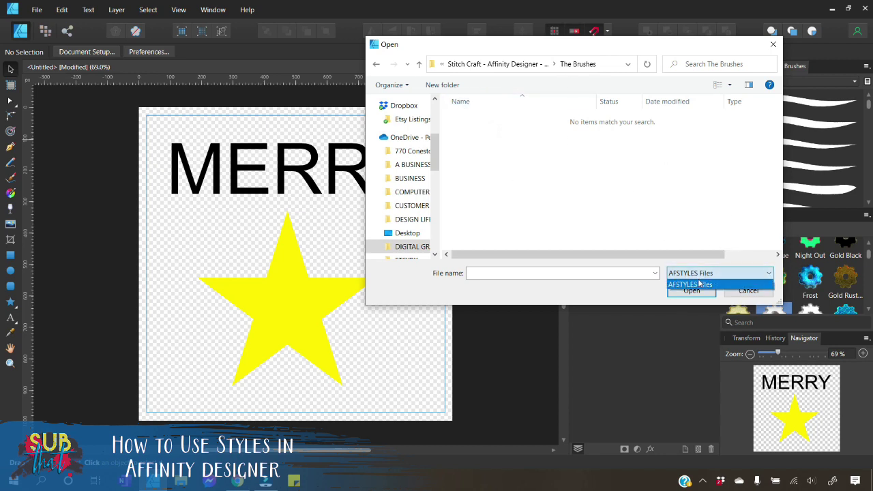
{"action": "left_click", "coordinate": [700, 283]}
{"action": "left_click", "coordinate": [419, 64]}
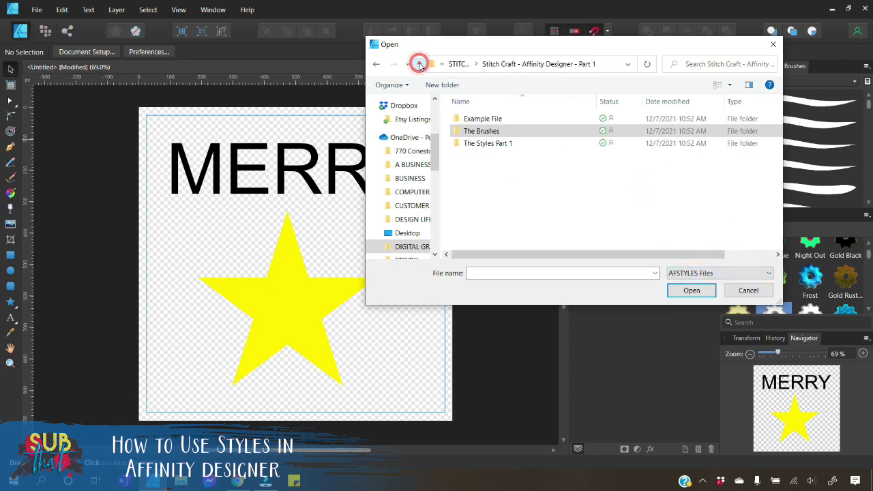
{"action": "double_click", "coordinate": [480, 144]}
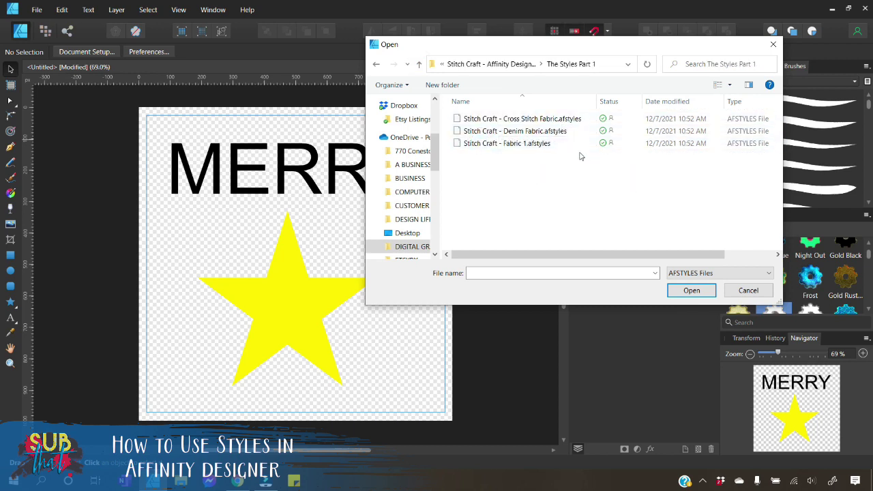
{"action": "left_click", "coordinate": [535, 131]}
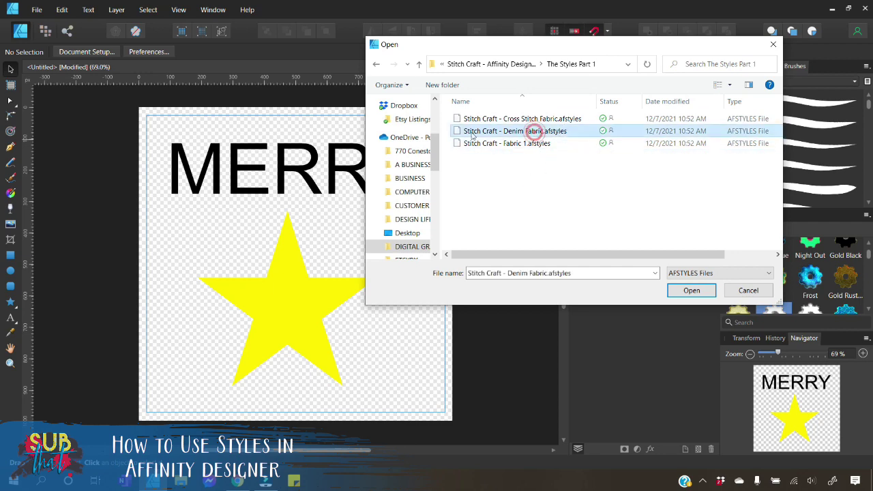
{"action": "left_click", "coordinate": [684, 290]}
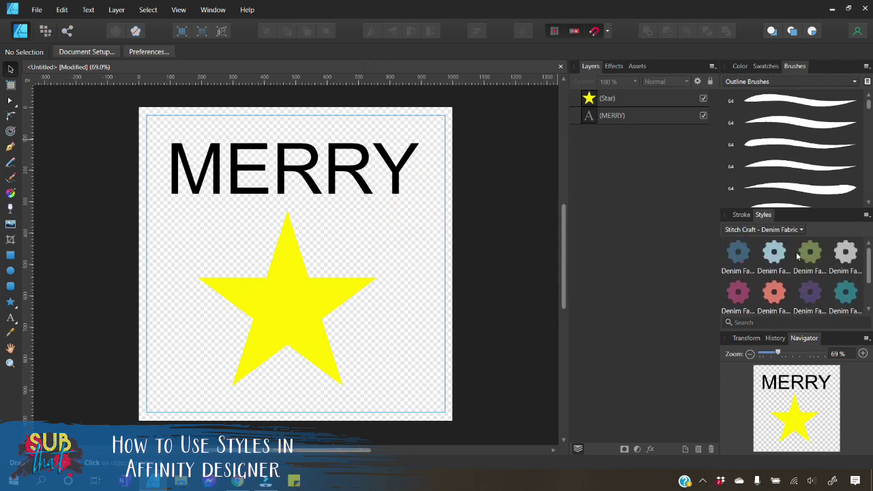
Rename the imported denim styles category to DENIM FABRIC
{"action": "left_click", "coordinate": [866, 215]}
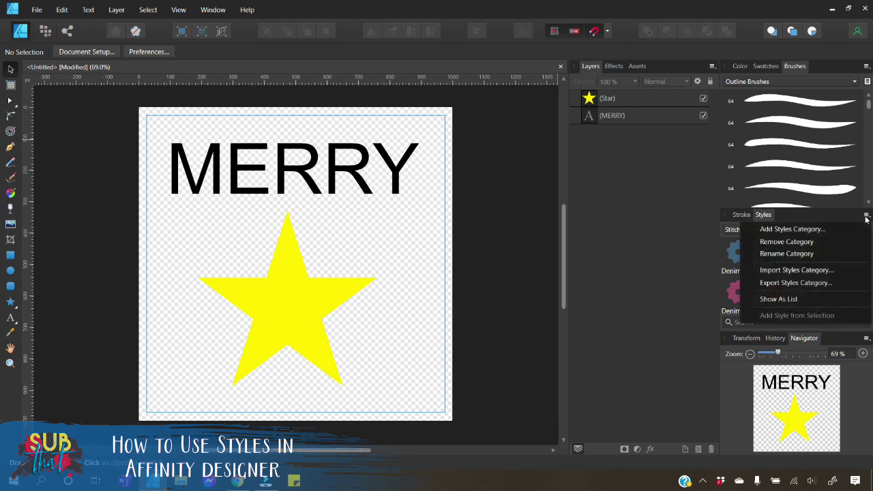
{"action": "left_click", "coordinate": [798, 253]}
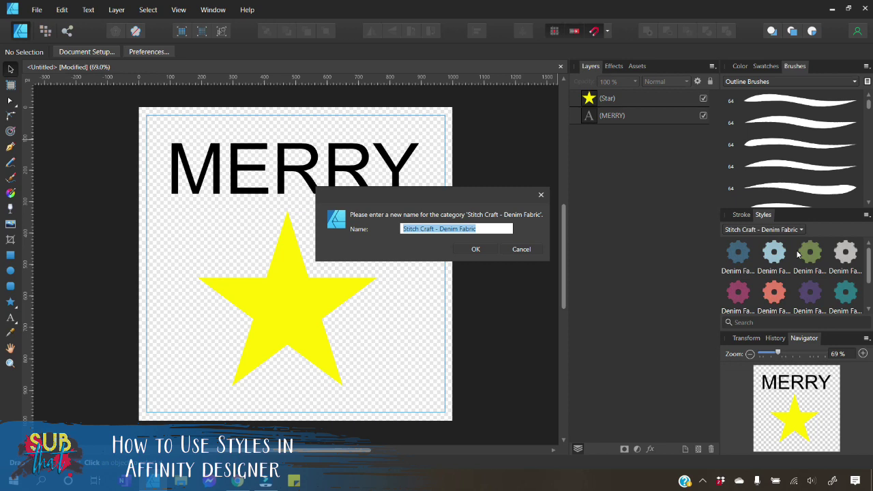
{"action": "type", "text": "DENIM"}
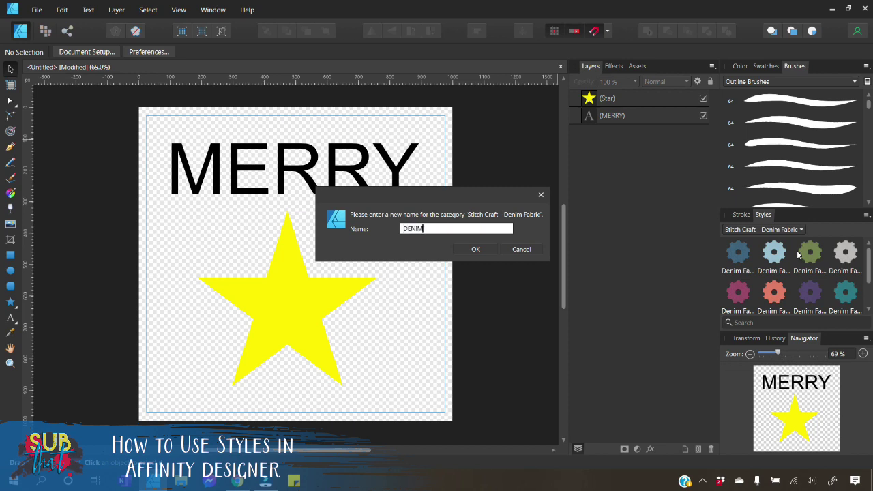
{"action": "type", "text": " FABRIC"}
{"action": "key", "text": "Return"}
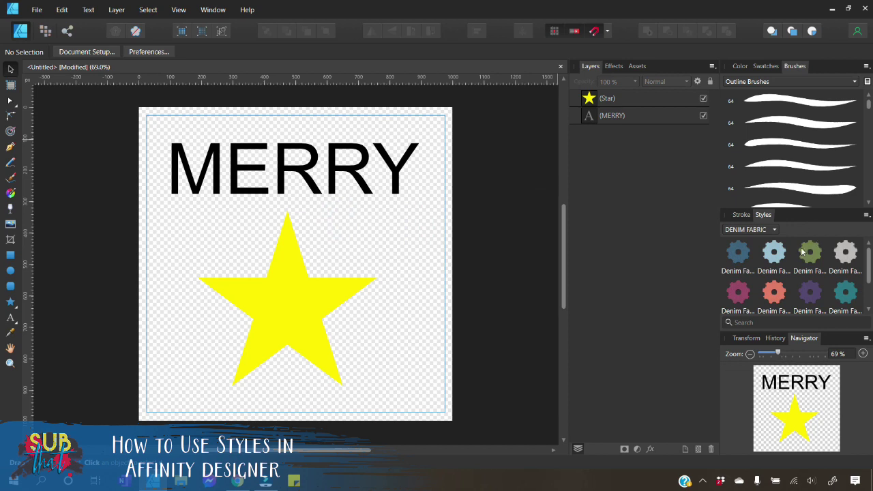
Give the star the blue denim style and MERRY the coral denim style, then deselect
{"action": "left_click", "coordinate": [277, 311]}
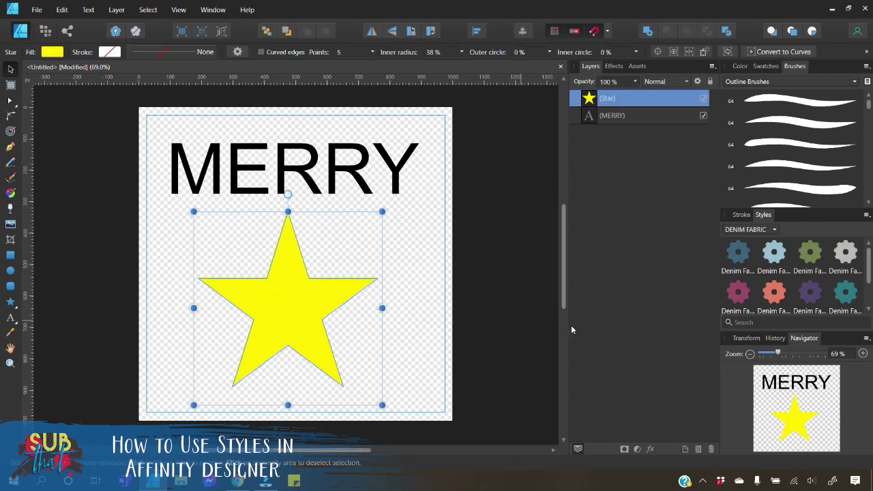
{"action": "left_click", "coordinate": [737, 257]}
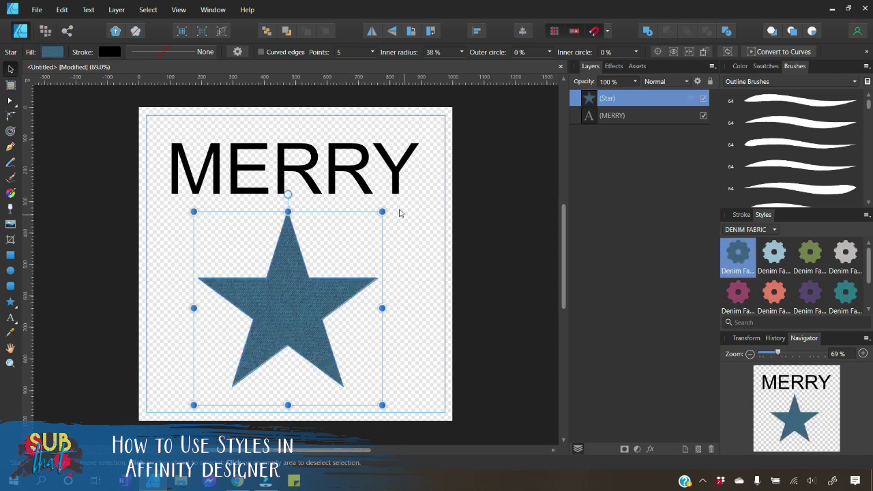
{"action": "left_click", "coordinate": [402, 156]}
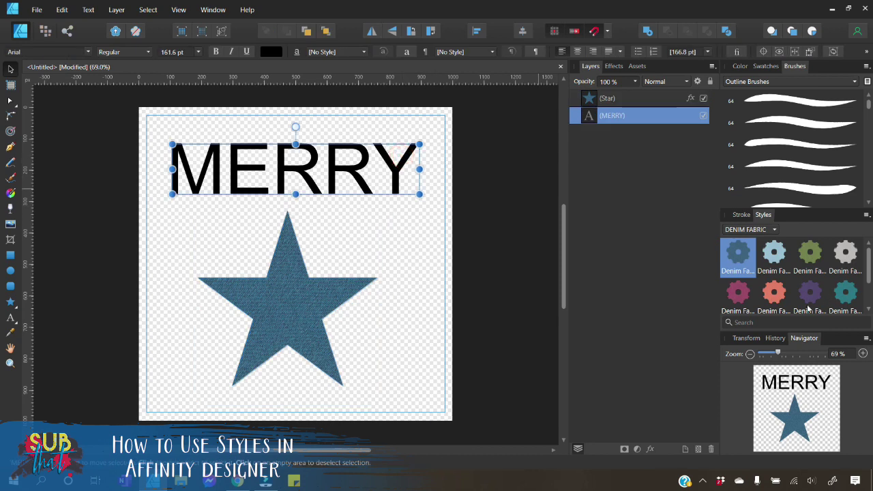
{"action": "left_click", "coordinate": [774, 294]}
{"action": "left_click", "coordinate": [419, 243]}
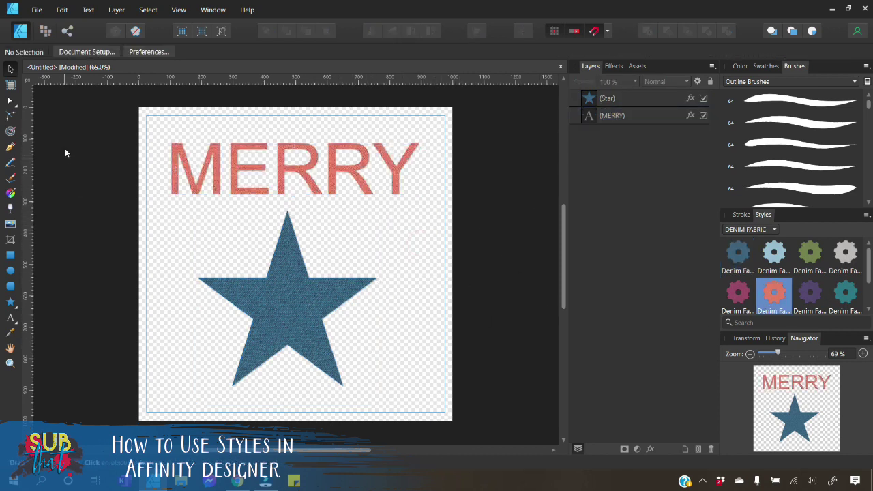
Import the Cross Stitch Fabric styles and give the star the pink cross-stitch style
{"action": "left_click", "coordinate": [865, 216]}
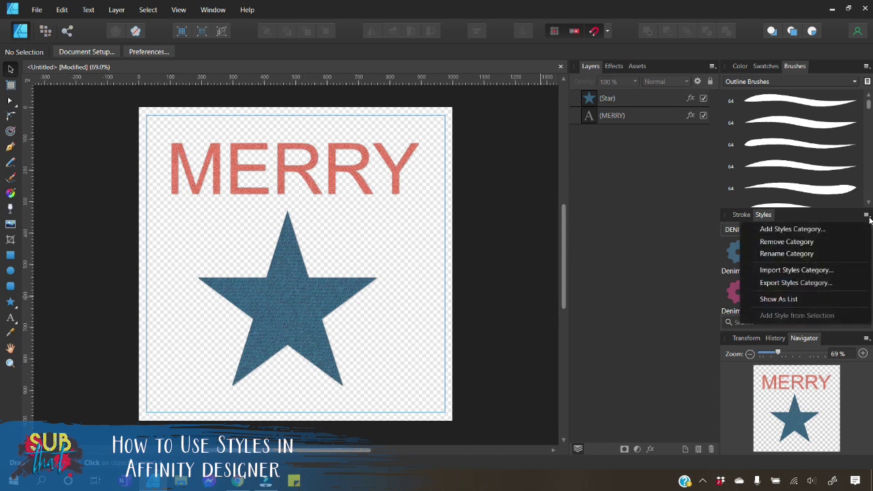
{"action": "left_click", "coordinate": [809, 272]}
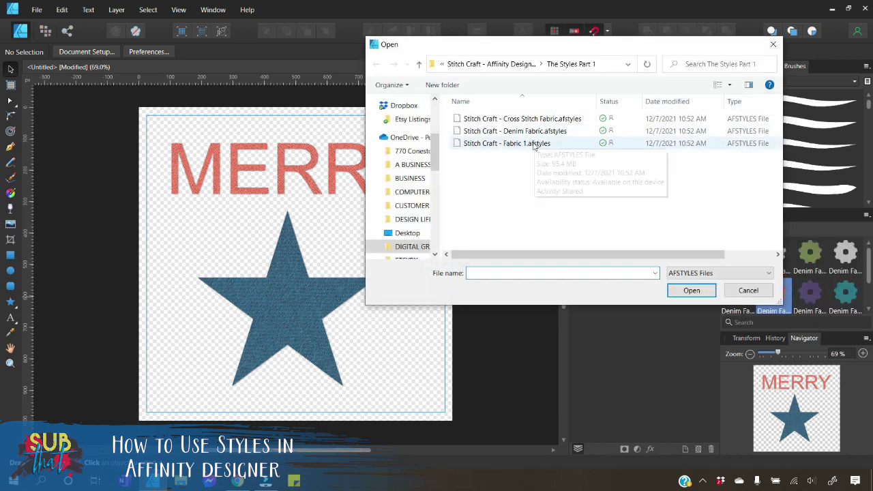
{"action": "left_click", "coordinate": [533, 119]}
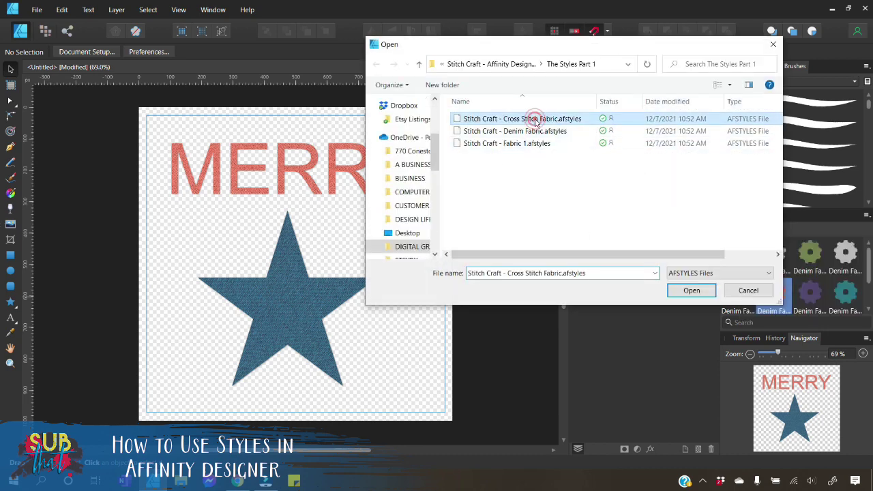
{"action": "left_click", "coordinate": [688, 293]}
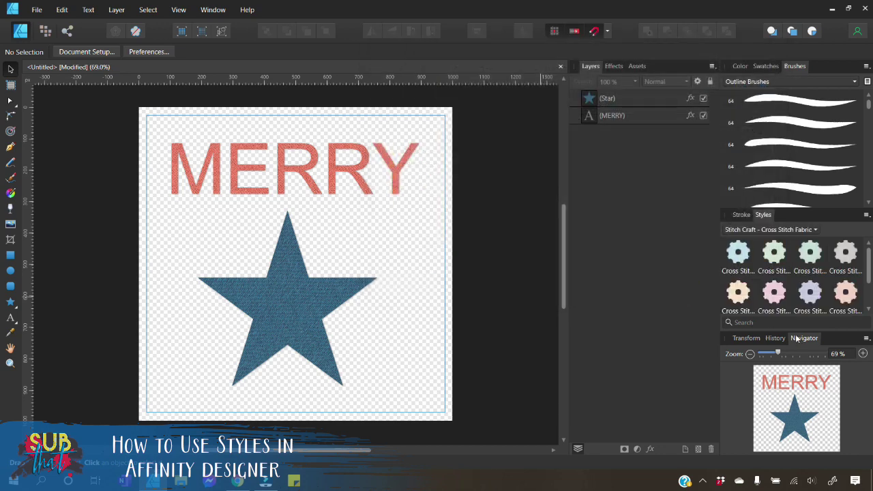
{"action": "left_click", "coordinate": [285, 292]}
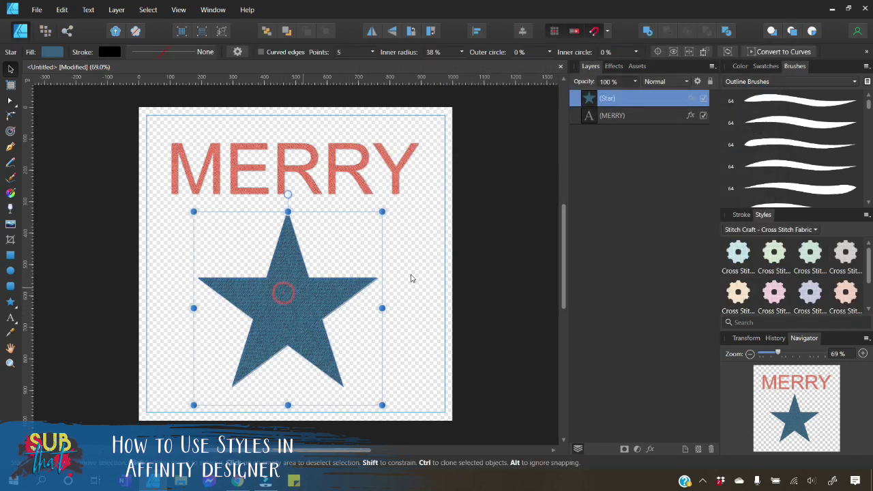
{"action": "left_click", "coordinate": [777, 293]}
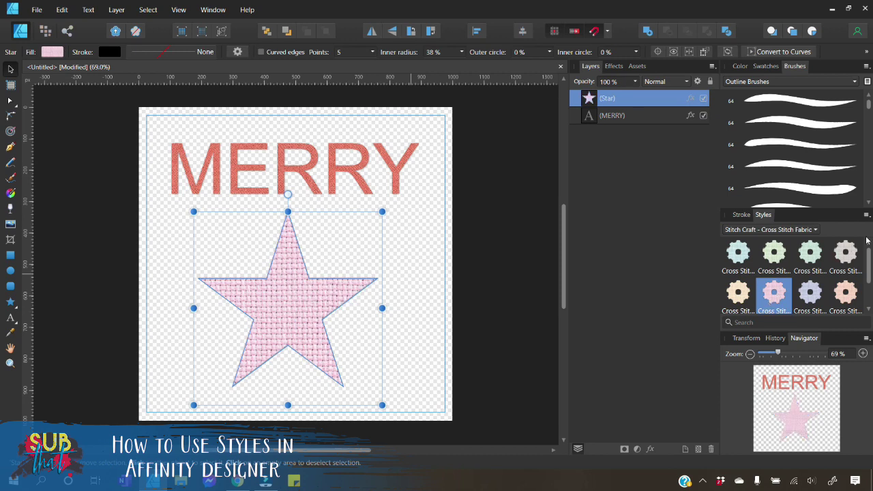
Rename the cross-stitch styles category to CROSS STITCH
{"action": "left_click", "coordinate": [865, 215]}
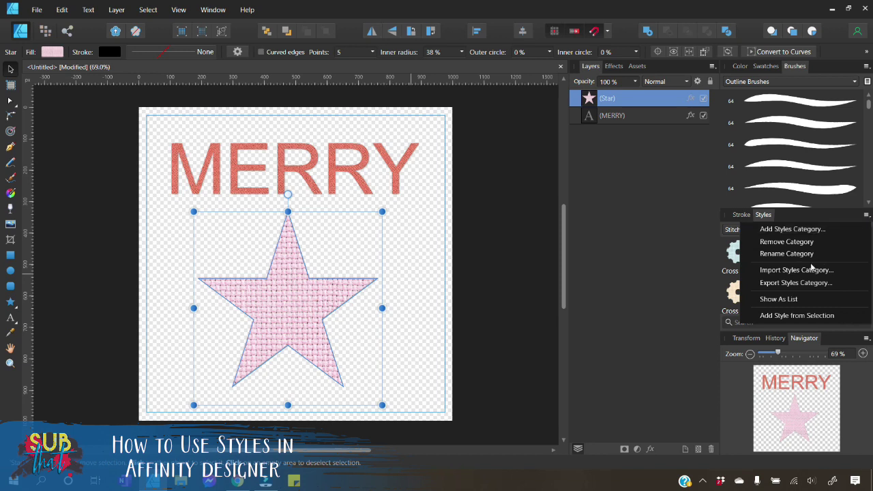
{"action": "left_click", "coordinate": [787, 254]}
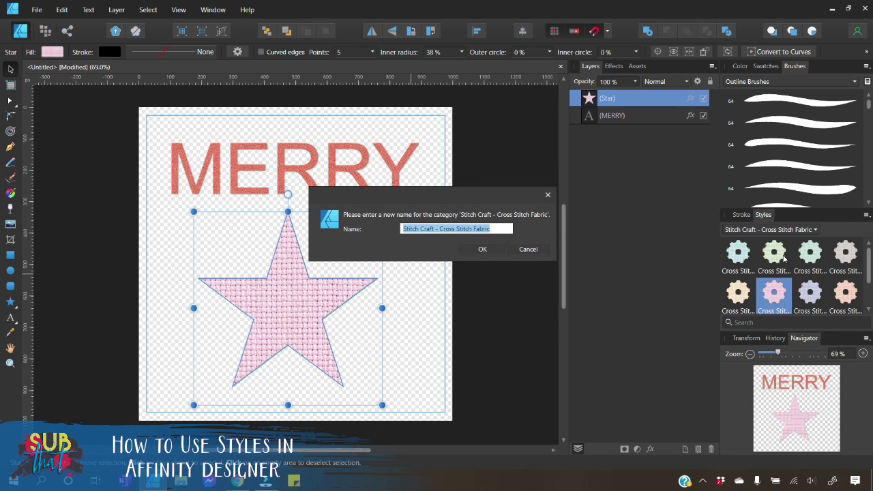
{"action": "type", "text": "CROSS STITCH"}
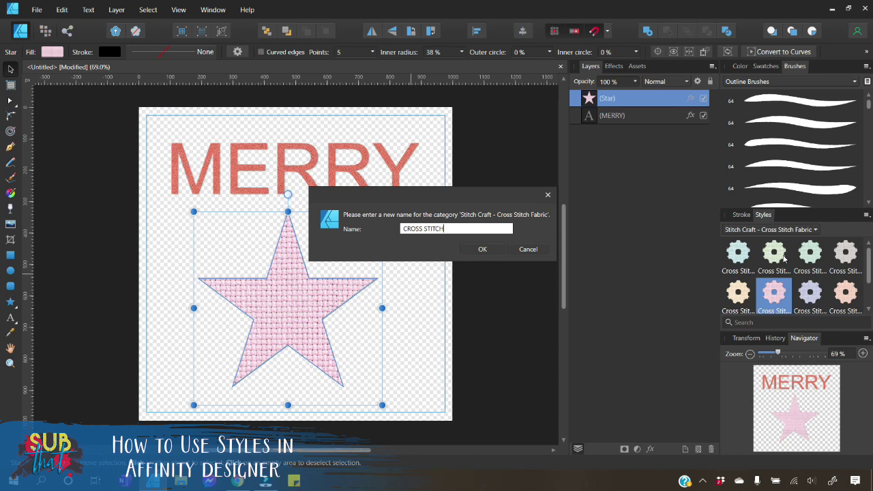
{"action": "key", "text": "Return"}
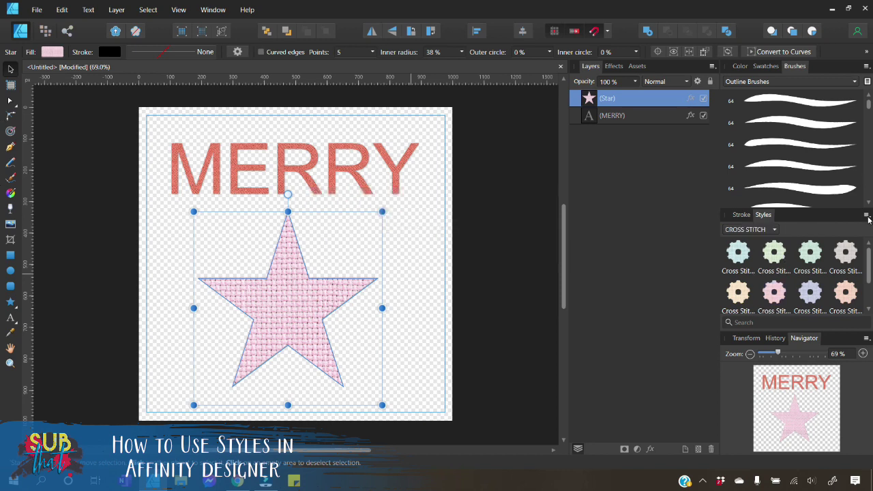
{"action": "left_click", "coordinate": [866, 215]}
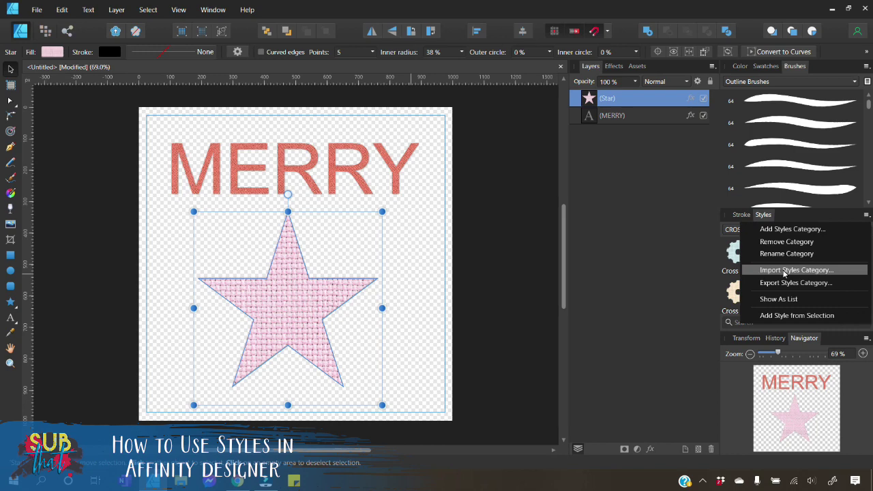
Import the Gold Leaf Style .afstyles file from the GOLD LEAF EFFECT_ARTIFEX FORGE folders
{"action": "left_click", "coordinate": [785, 271]}
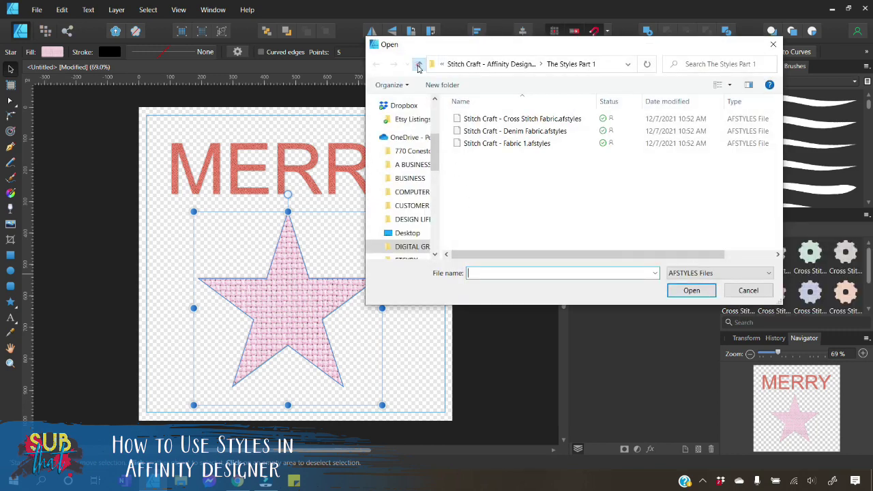
{"action": "left_click", "coordinate": [419, 65]}
{"action": "left_click", "coordinate": [418, 65]}
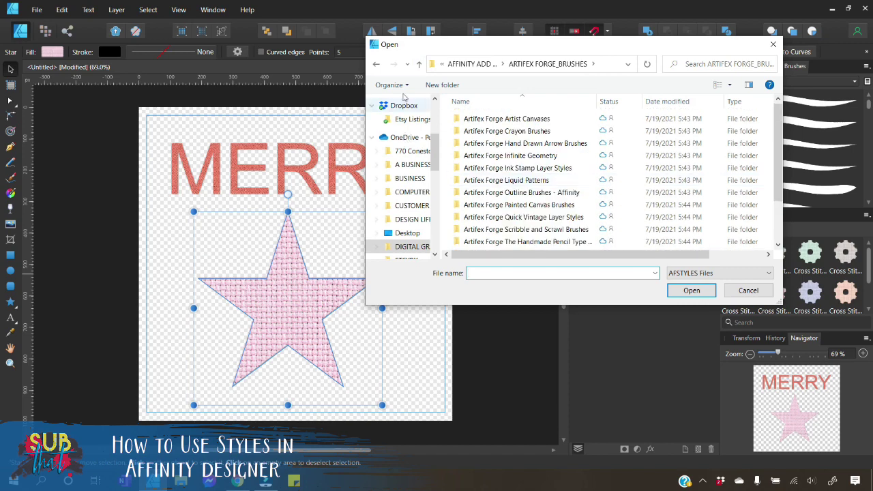
{"action": "left_click", "coordinate": [418, 64]}
{"action": "scroll", "coordinate": [487, 193], "scroll_direction": "down", "scroll_amount": 2}
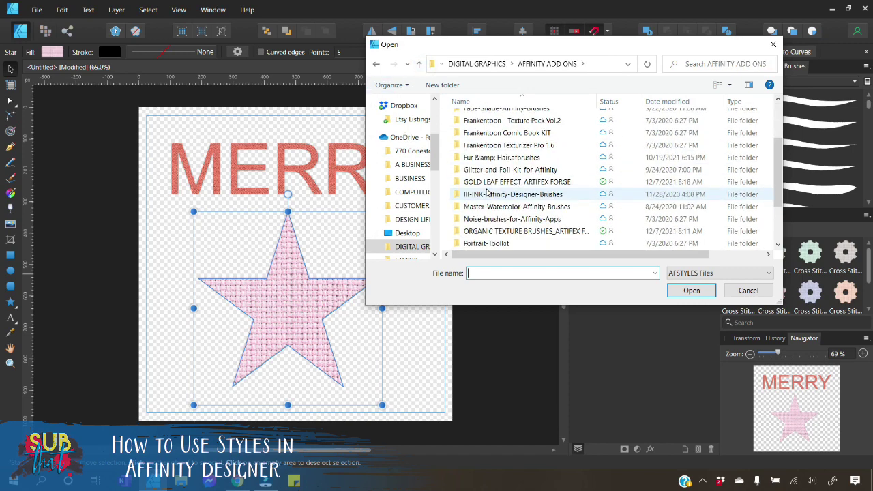
{"action": "scroll", "coordinate": [487, 193], "scroll_direction": "down", "scroll_amount": 1}
{"action": "double_click", "coordinate": [488, 143]}
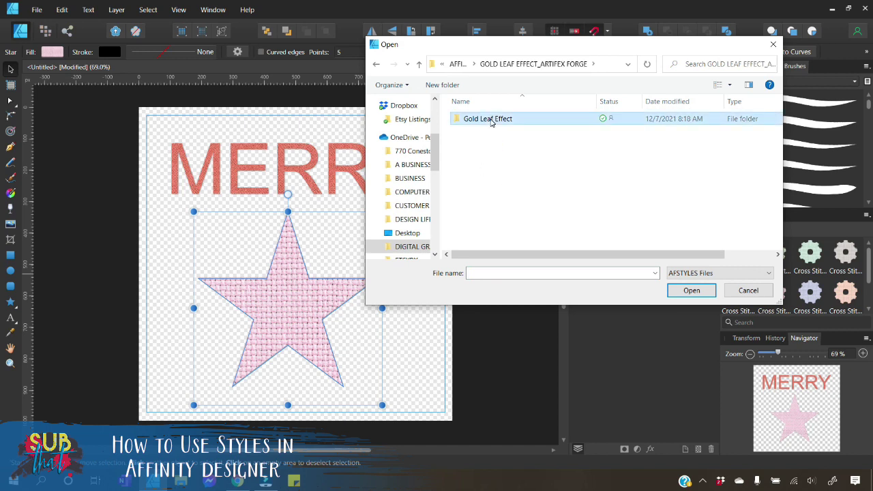
{"action": "double_click", "coordinate": [490, 120]}
{"action": "double_click", "coordinate": [507, 120]}
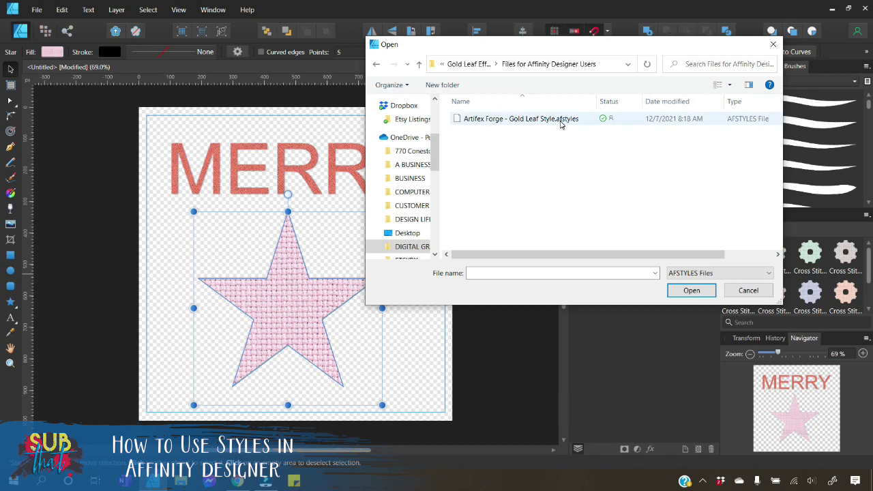
{"action": "left_click", "coordinate": [561, 120]}
{"action": "left_click", "coordinate": [691, 290]}
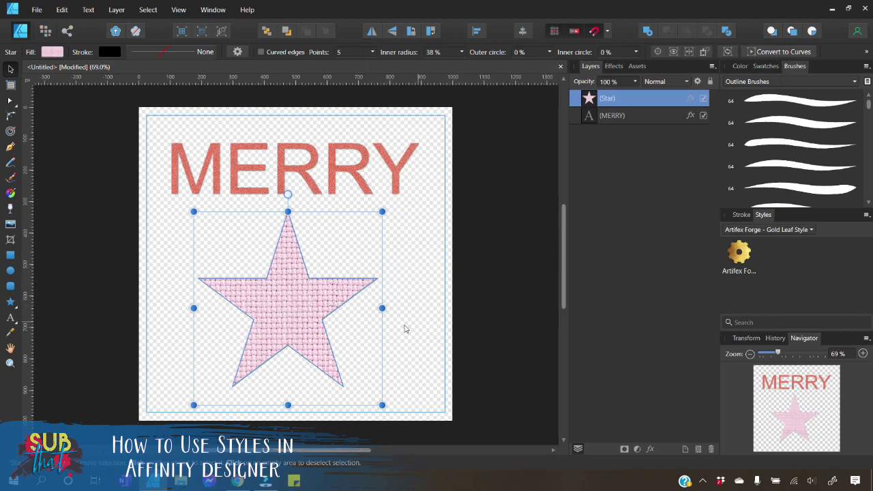
Apply the Gold Leaf style to the star and the MERRY text, then deselect
{"action": "left_click", "coordinate": [739, 255]}
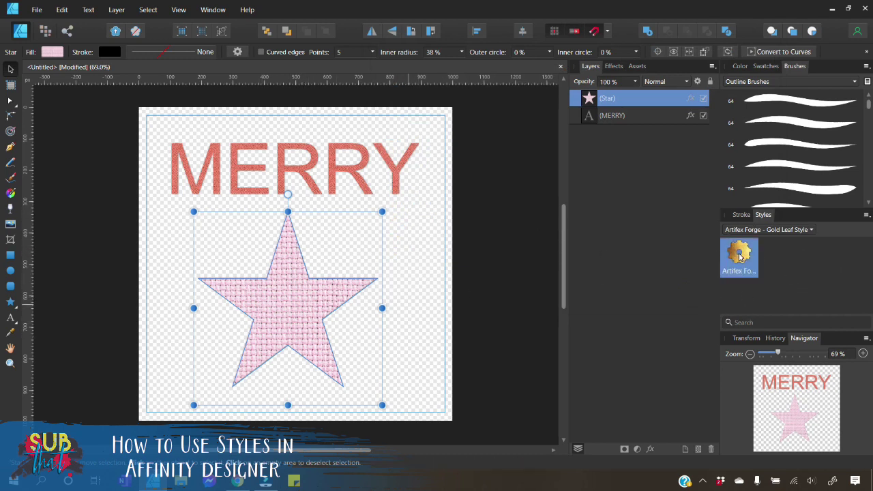
{"action": "left_click", "coordinate": [354, 144]}
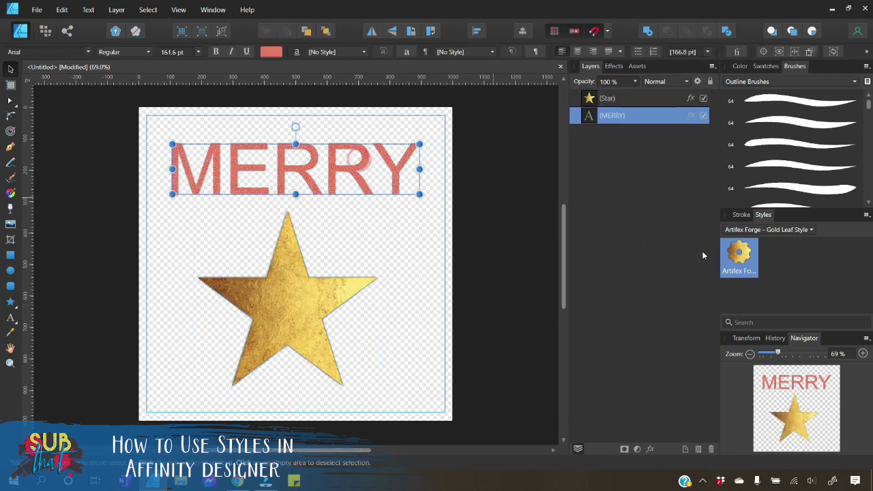
{"action": "left_click", "coordinate": [739, 255]}
{"action": "left_click", "coordinate": [367, 257]}
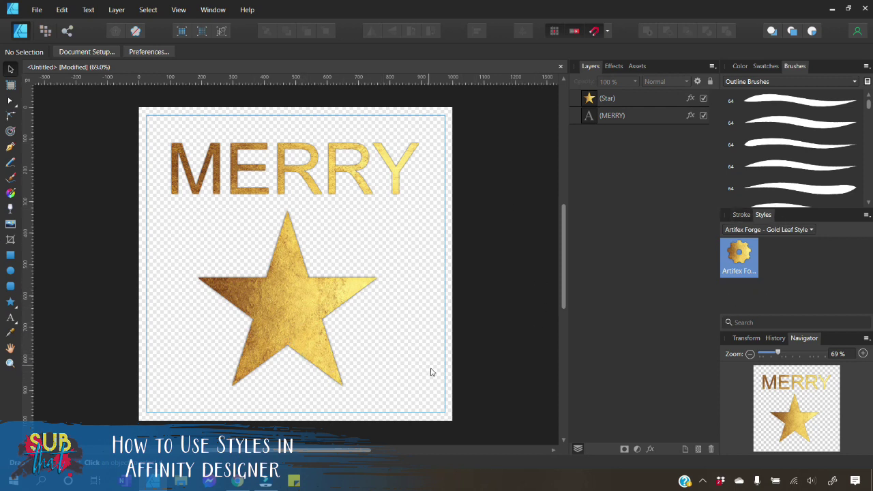
{"action": "left_click", "coordinate": [296, 307]}
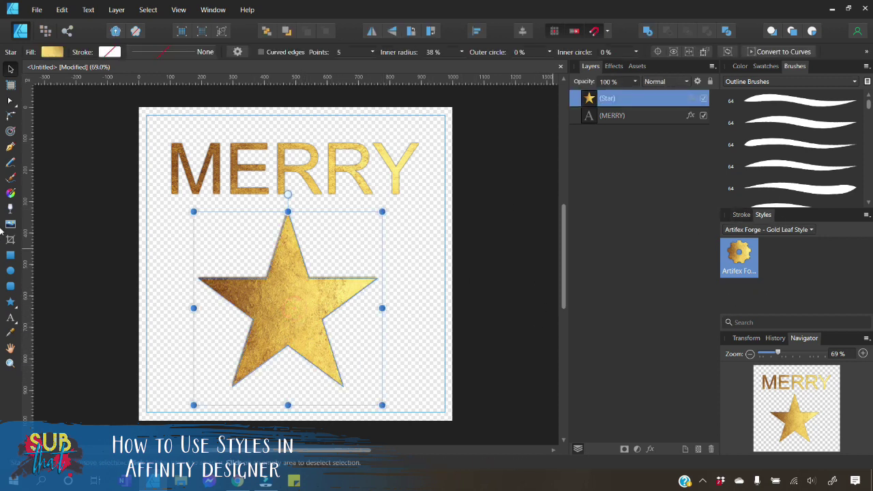
{"action": "left_click", "coordinate": [867, 215]}
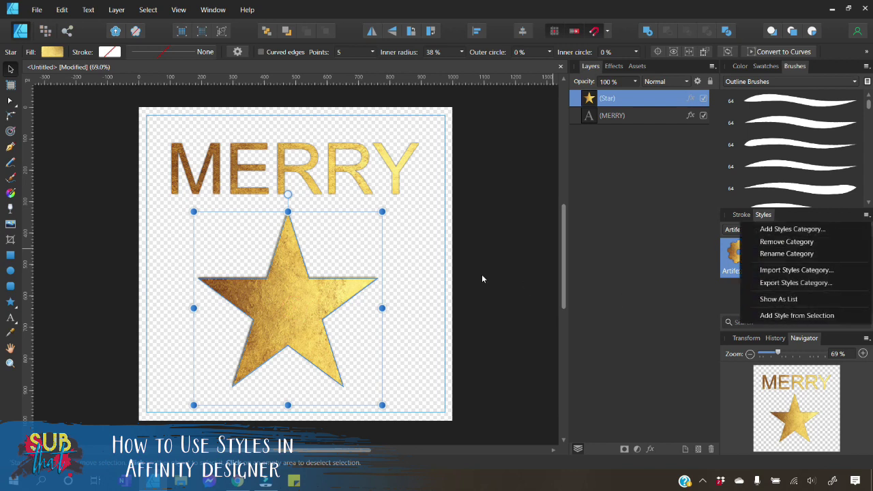
{"action": "left_click", "coordinate": [409, 273]}
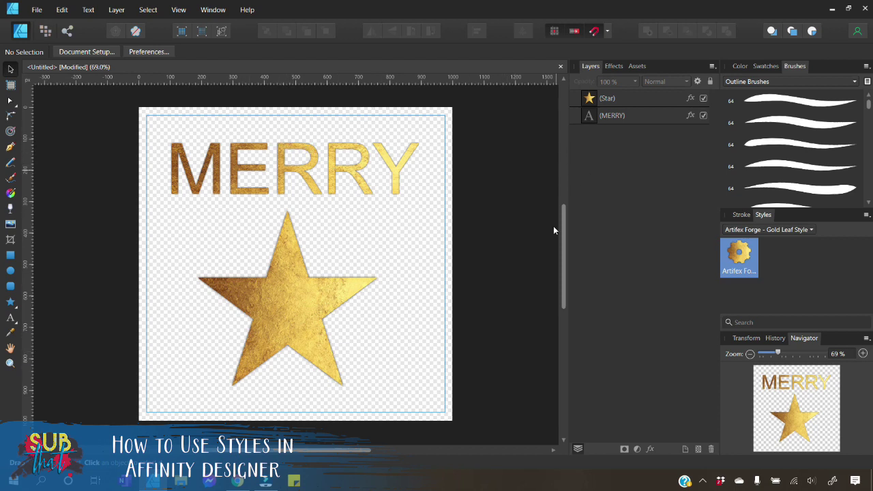
Show the Effects panel and review the layer effects behind the star's gold leaf look
{"action": "left_click", "coordinate": [614, 66]}
{"action": "left_click", "coordinate": [318, 284]}
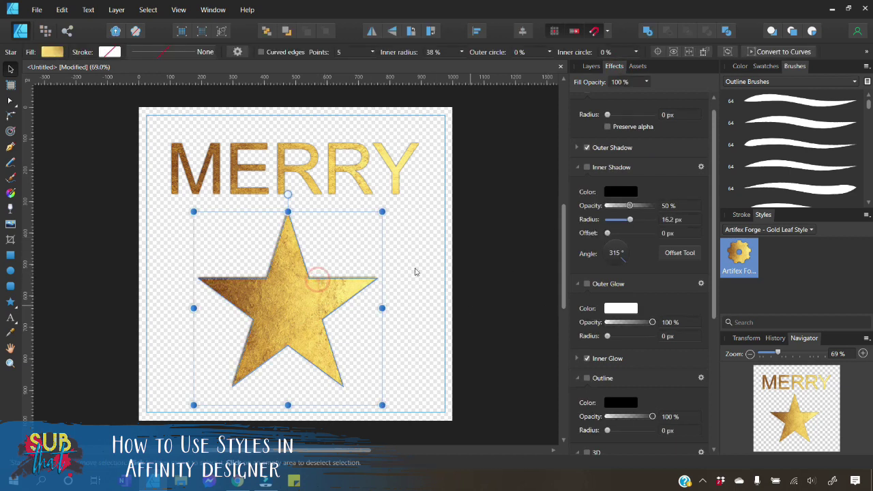
{"action": "scroll", "coordinate": [587, 293], "scroll_direction": "down", "scroll_amount": 3}
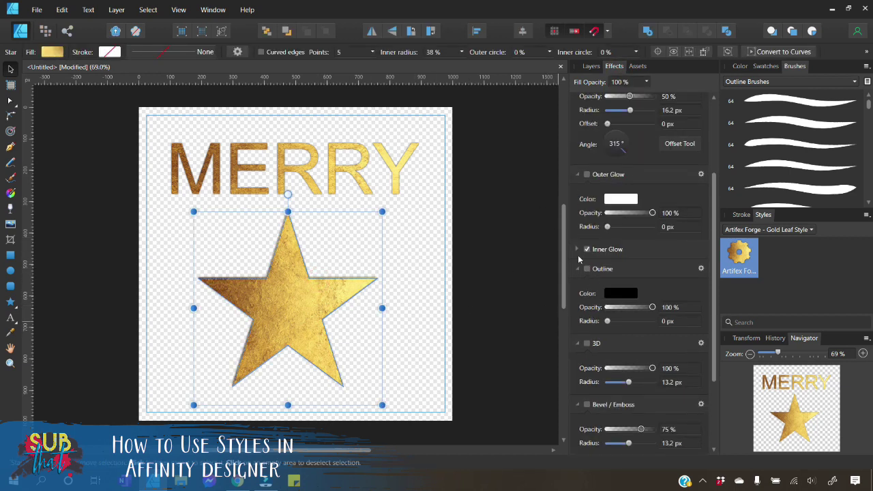
{"action": "scroll", "coordinate": [599, 293], "scroll_direction": "down", "scroll_amount": 2}
{"action": "scroll", "coordinate": [584, 394], "scroll_direction": "down", "scroll_amount": 2}
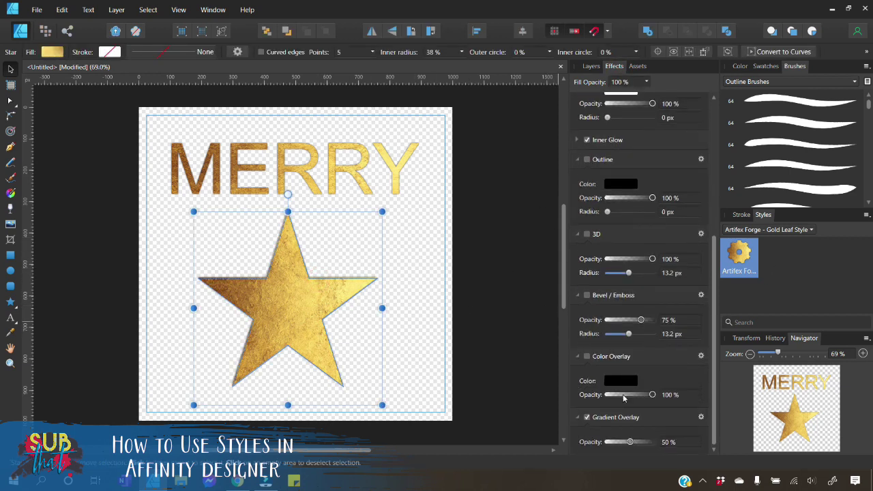
{"action": "left_click", "coordinate": [418, 258]}
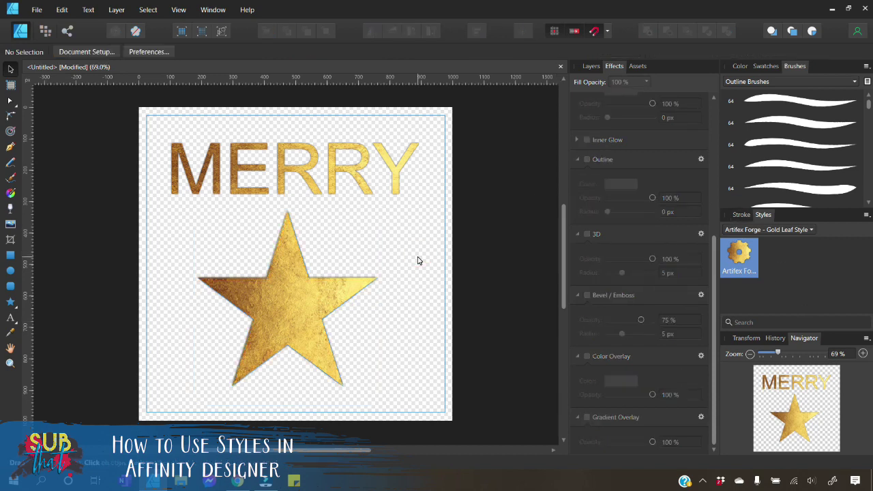